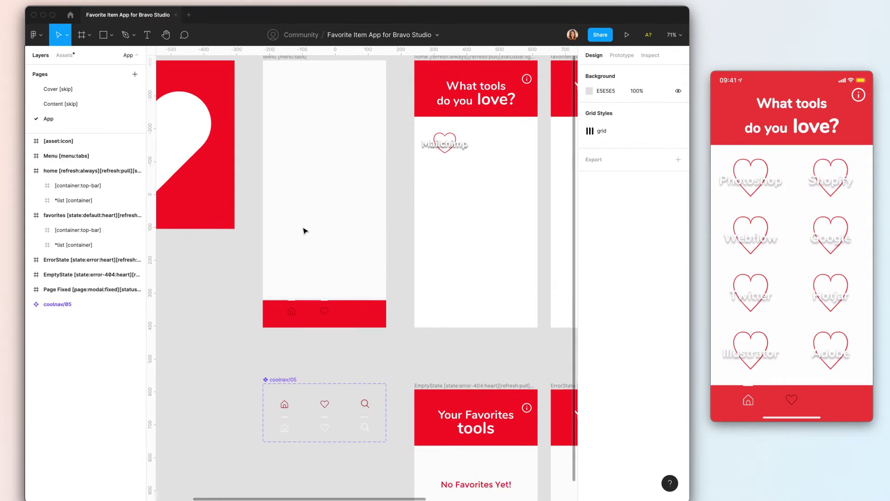
- Inspect the Menu frame with its red tab bar and the coolnav/05 component beneath it
{"action": "scroll", "coordinate": [304, 231], "scroll_direction": "up", "scroll_amount": 1}
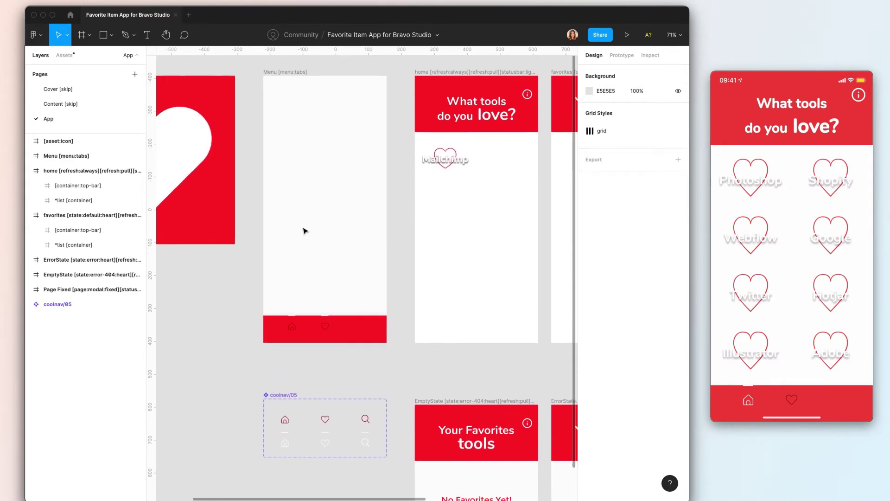
{"action": "left_click", "coordinate": [323, 440]}
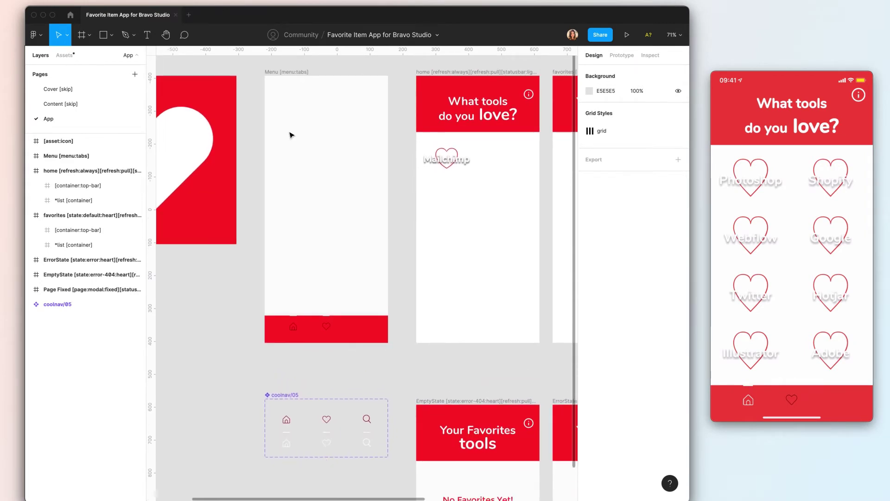
{"action": "left_click", "coordinate": [272, 73]}
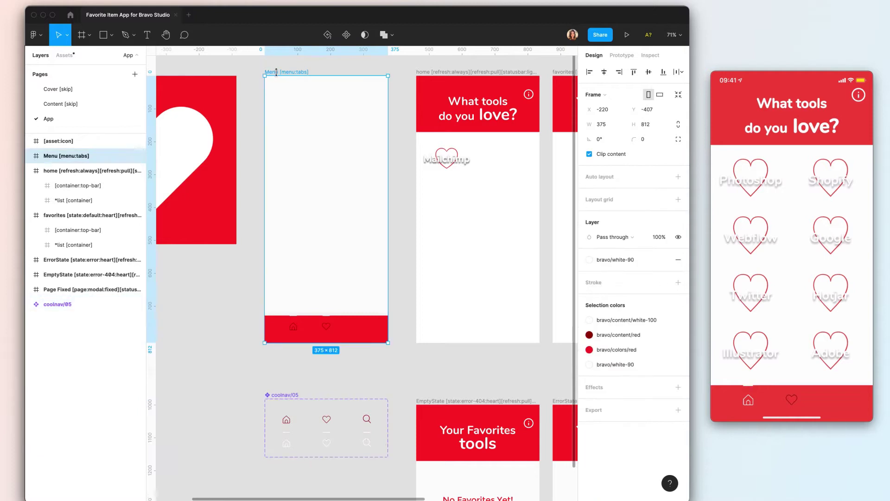
{"action": "left_click", "coordinate": [397, 90]}
- Inspect the *list container holding the Mailchimp heart item in the home frame
{"action": "scroll", "coordinate": [398, 91], "scroll_direction": "right", "scroll_amount": 1}
{"action": "scroll", "coordinate": [398, 90], "scroll_direction": "right", "scroll_amount": 6}
{"action": "scroll", "coordinate": [325, 116], "scroll_direction": "up", "scroll_amount": 1}
{"action": "left_click", "coordinate": [288, 146]}
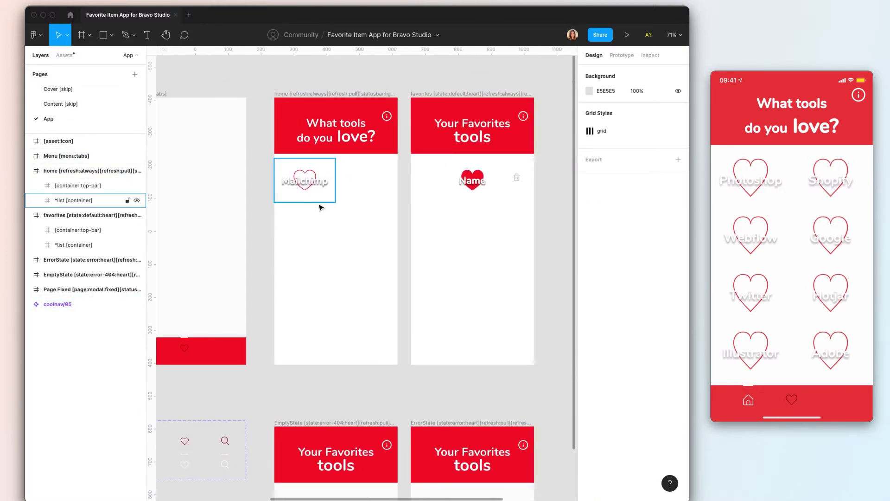
{"action": "left_click", "coordinate": [308, 190]}
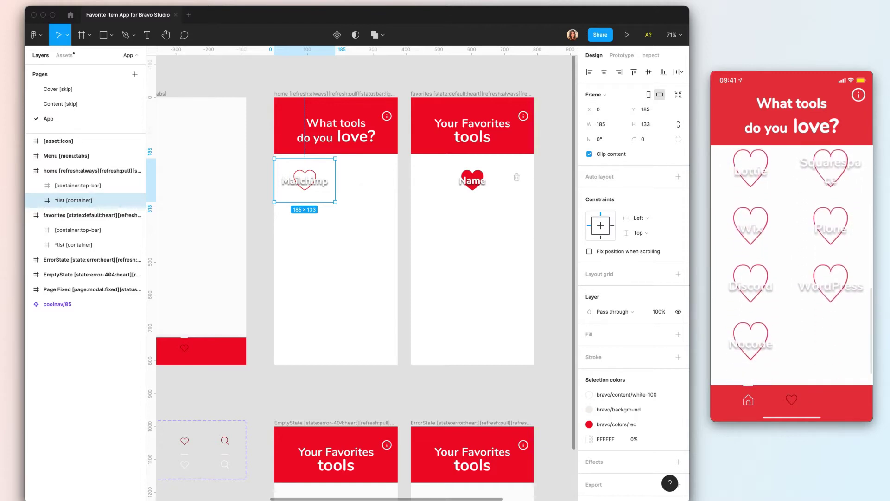
- Inspect the favorites frame and its EmptyState and ErrorState frames
{"action": "left_click", "coordinate": [444, 94]}
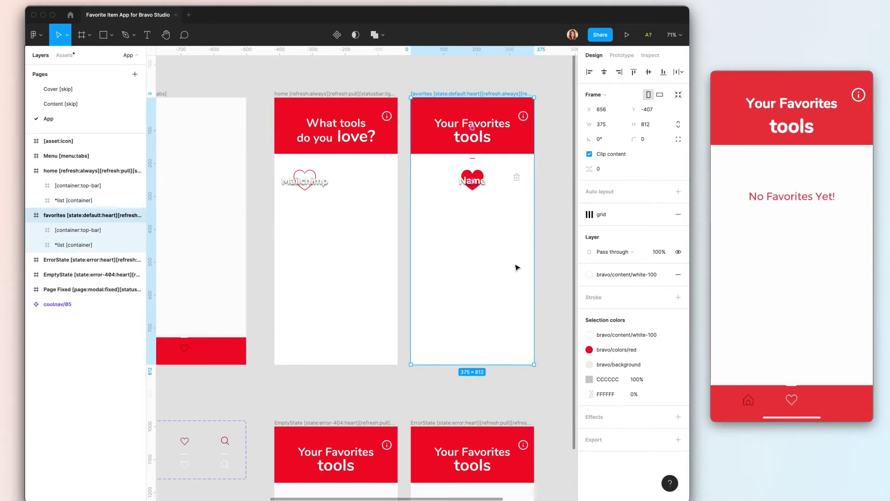
{"action": "scroll", "coordinate": [517, 268], "scroll_direction": "down", "scroll_amount": 5}
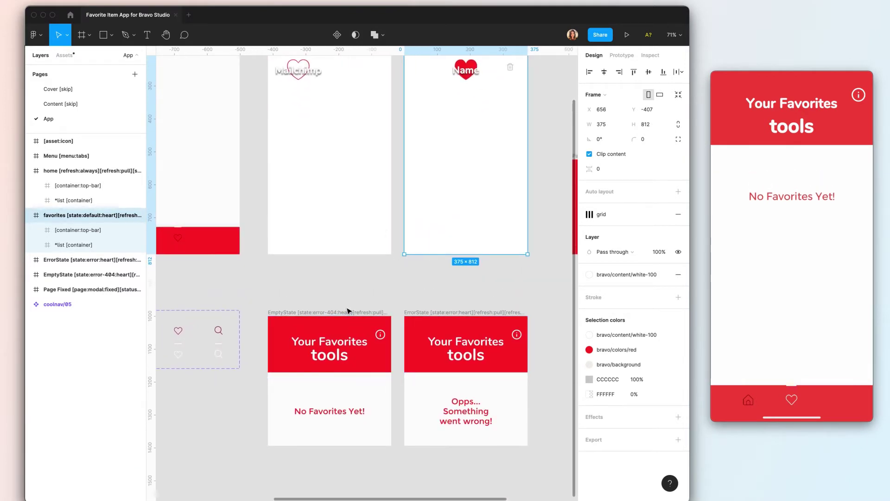
{"action": "left_click", "coordinate": [348, 311]}
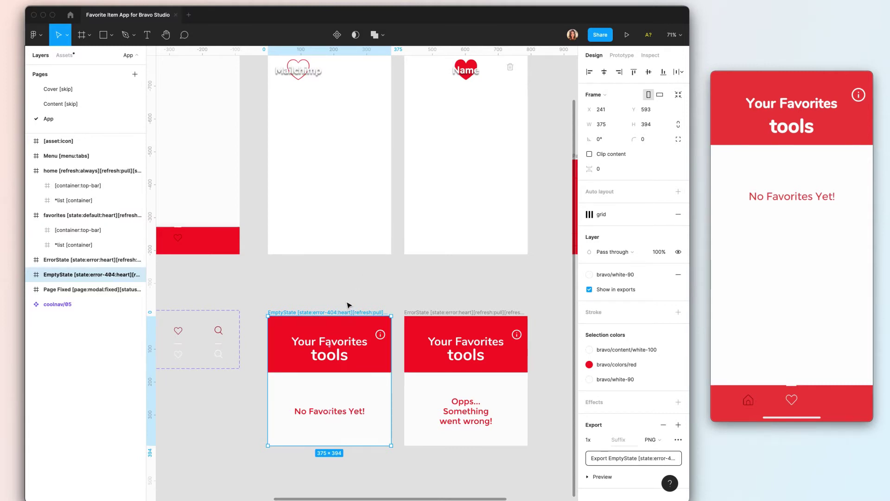
{"action": "left_click", "coordinate": [450, 314]}
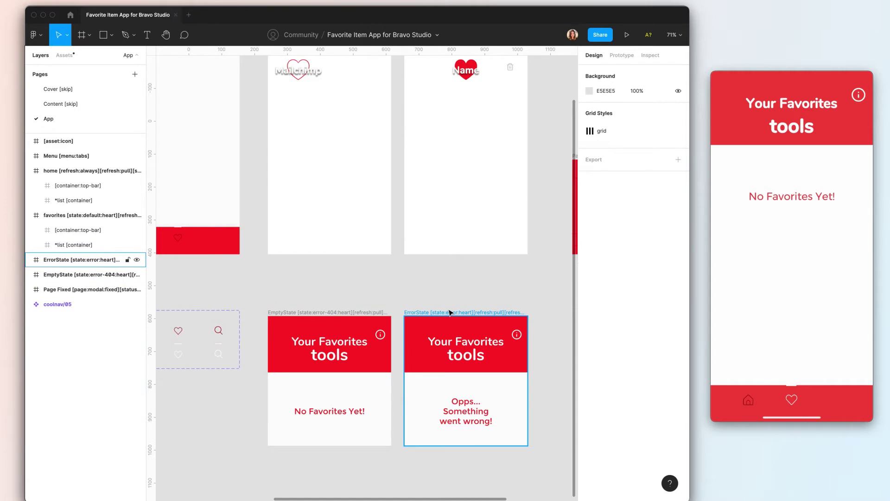
{"action": "left_click", "coordinate": [453, 286]}
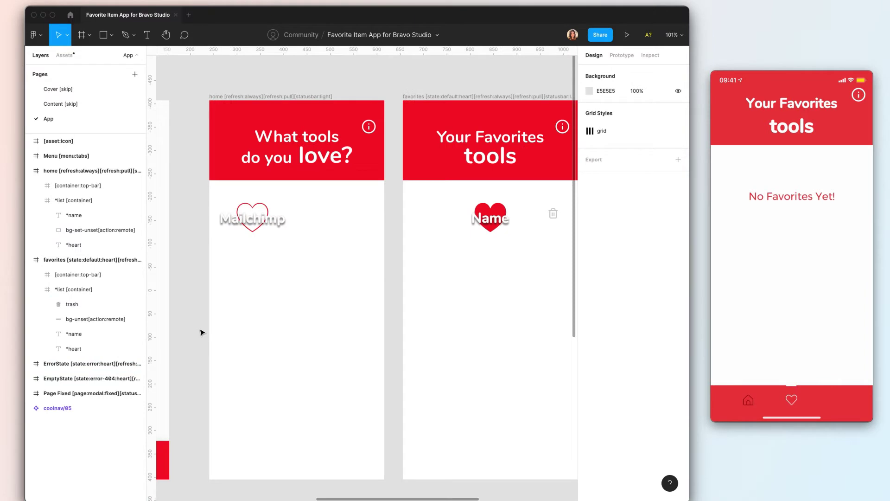
- Examine the *name, bg-set-unset[action:remote] and *heart layers in the home list, widening the layer list, and compare the favorites *heart layer
{"action": "left_click", "coordinate": [81, 201]}
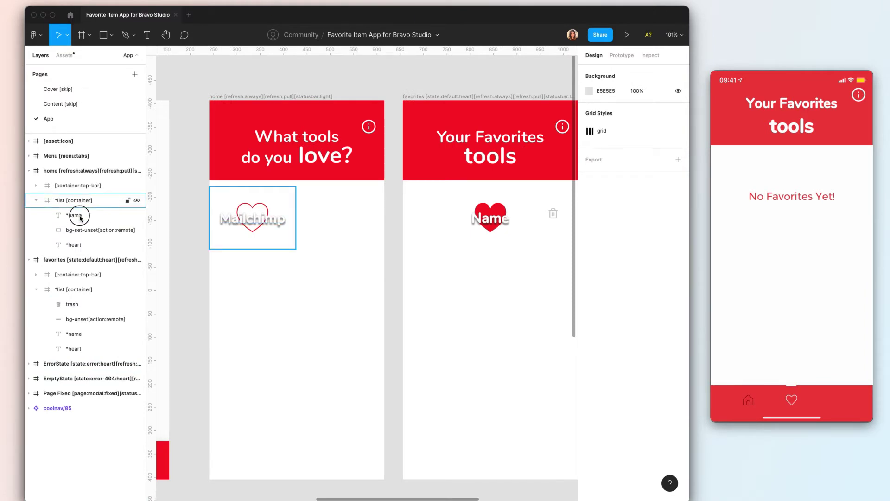
{"action": "left_click", "coordinate": [79, 216]}
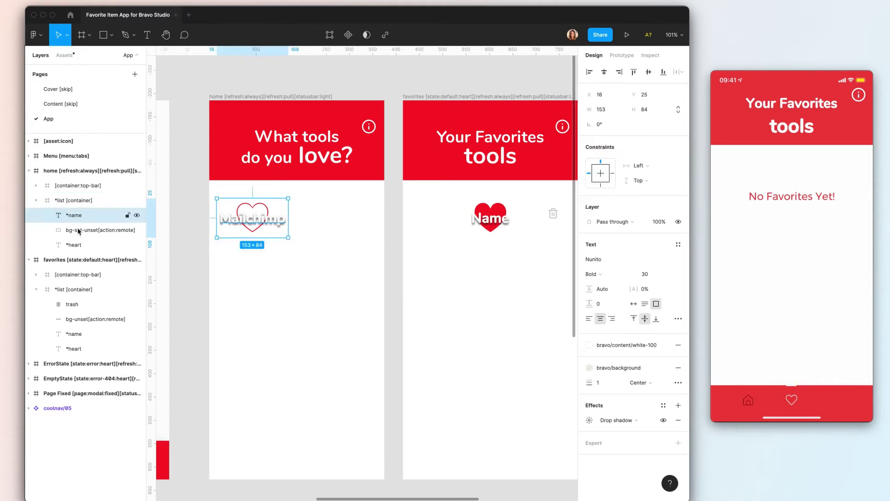
{"action": "left_click", "coordinate": [78, 231]}
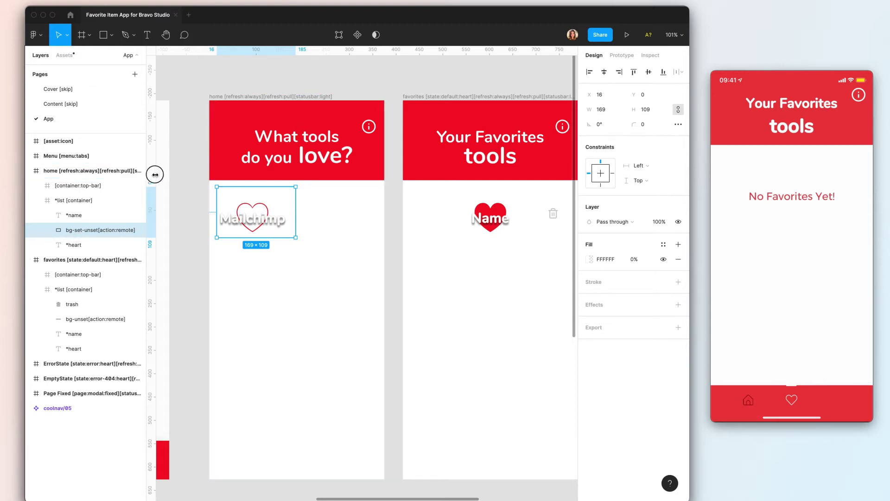
{"action": "left_click_drag", "start_coordinate": [155, 175], "coordinate": [160, 175]}
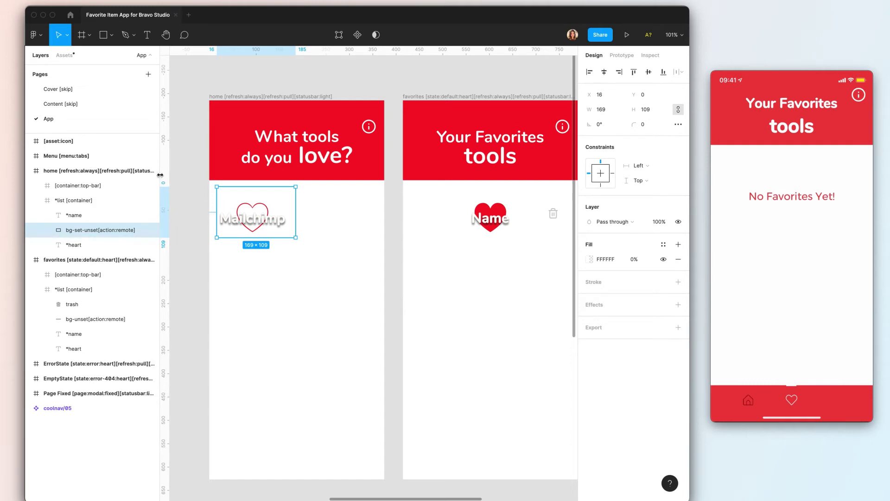
{"action": "left_click", "coordinate": [75, 245]}
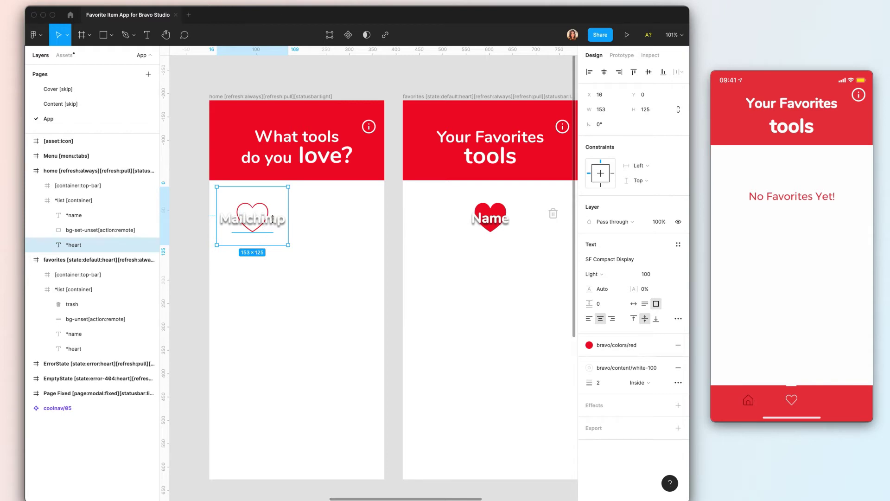
{"action": "left_click", "coordinate": [495, 226]}
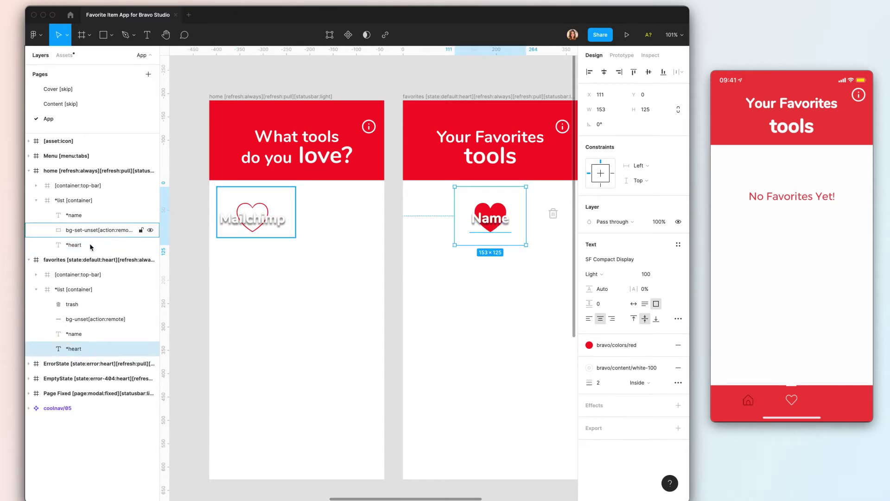
{"action": "left_click", "coordinate": [112, 245]}
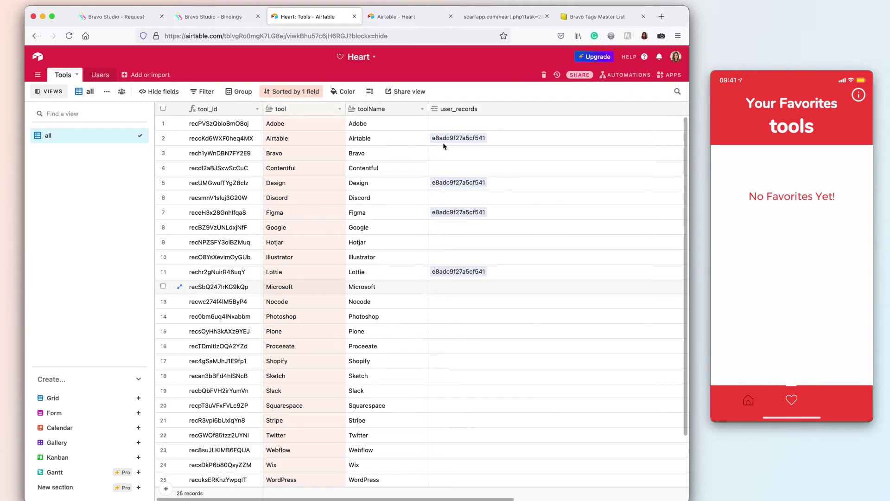
- In the Airtable Heart base, examine the user_records field of Tools and the item_user_id field of Users
{"action": "left_click", "coordinate": [444, 108]}
{"action": "scroll", "coordinate": [391, 108], "scroll_direction": "right", "scroll_amount": 4}
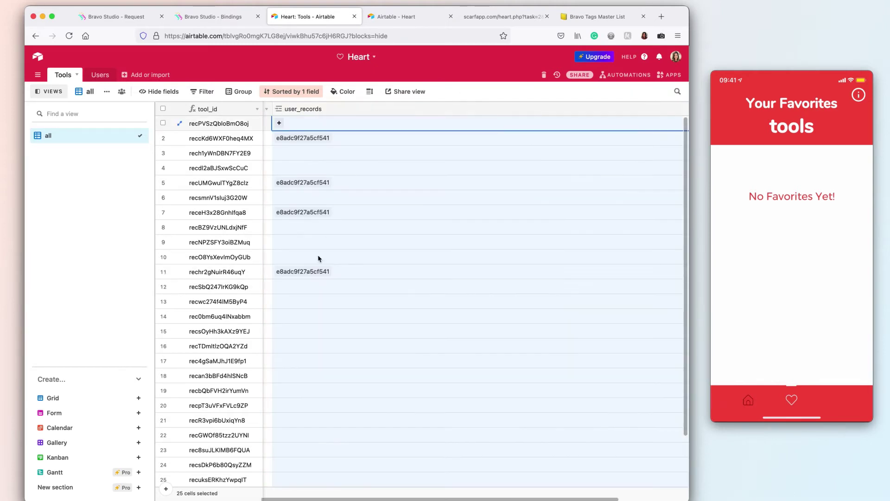
{"action": "left_click", "coordinate": [99, 75]}
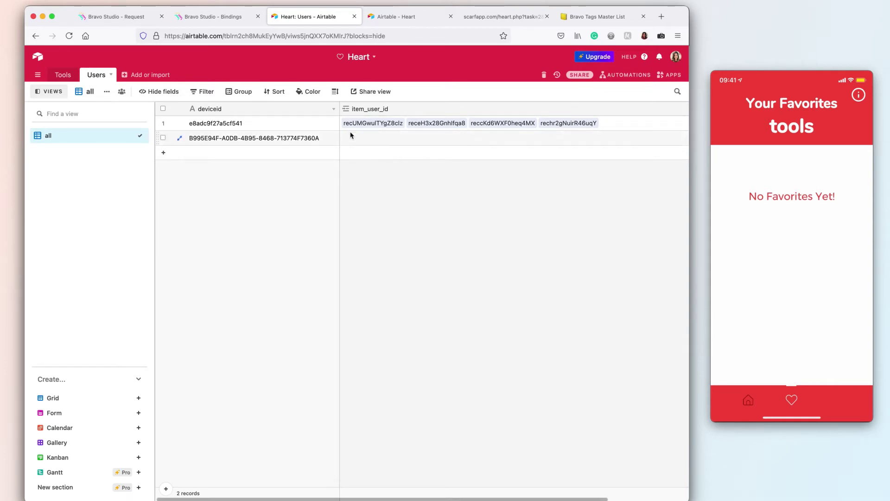
{"action": "left_click", "coordinate": [617, 123]}
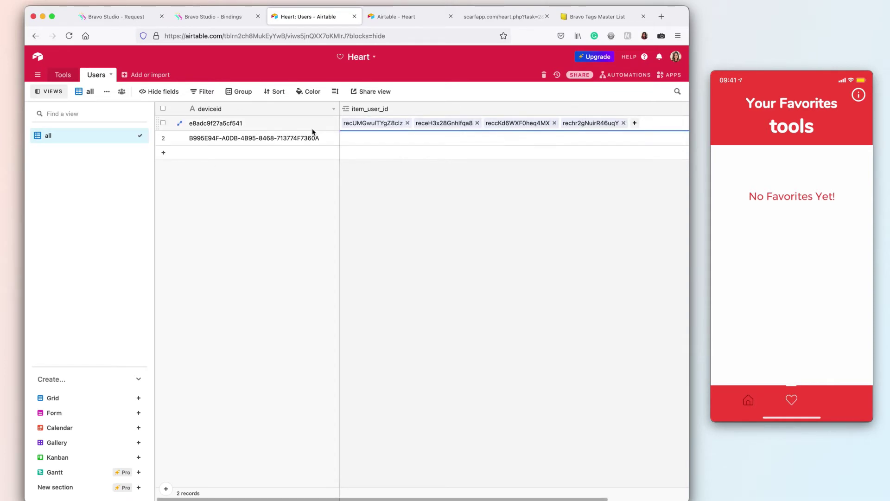
- Review the tool_id field's RECORD_ID() formula settings in the Tools table and save them
{"action": "right_click", "coordinate": [58, 77]}
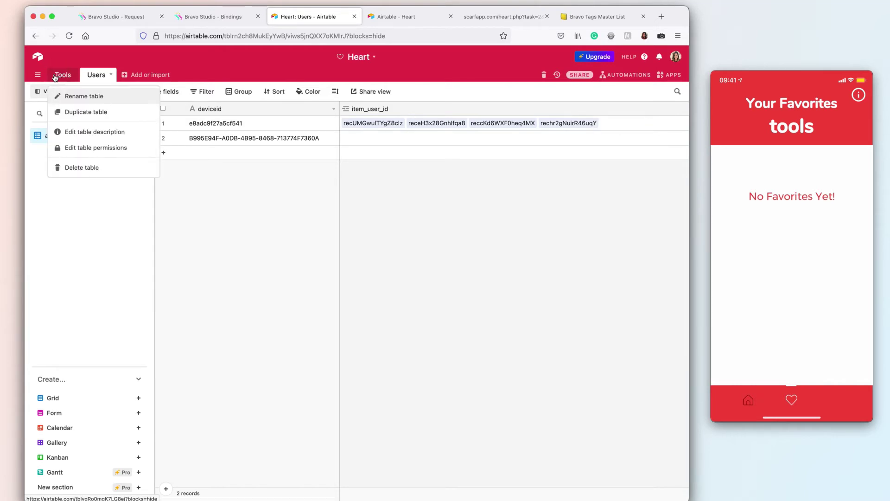
{"action": "left_click", "coordinate": [55, 77]}
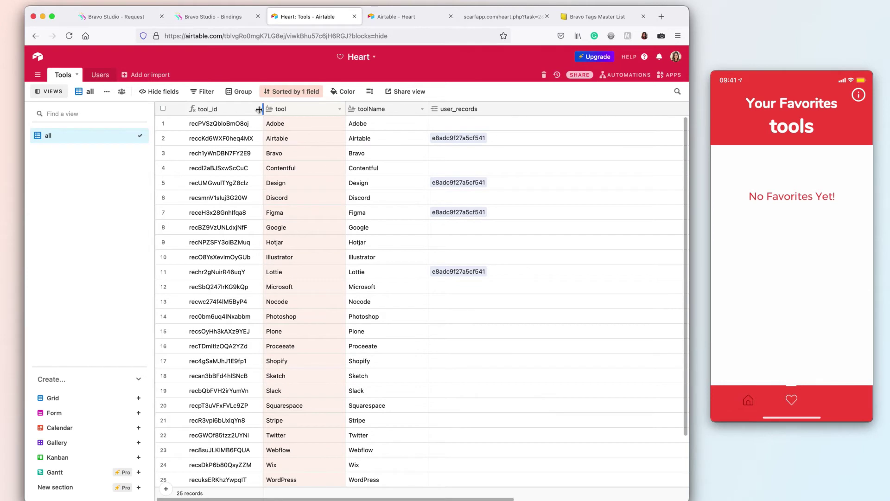
{"action": "left_click", "coordinate": [258, 109]}
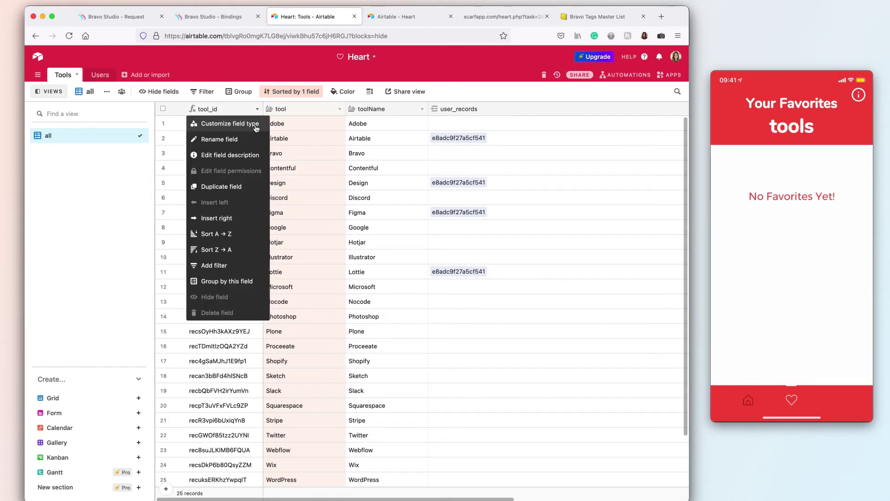
{"action": "left_click", "coordinate": [256, 126]}
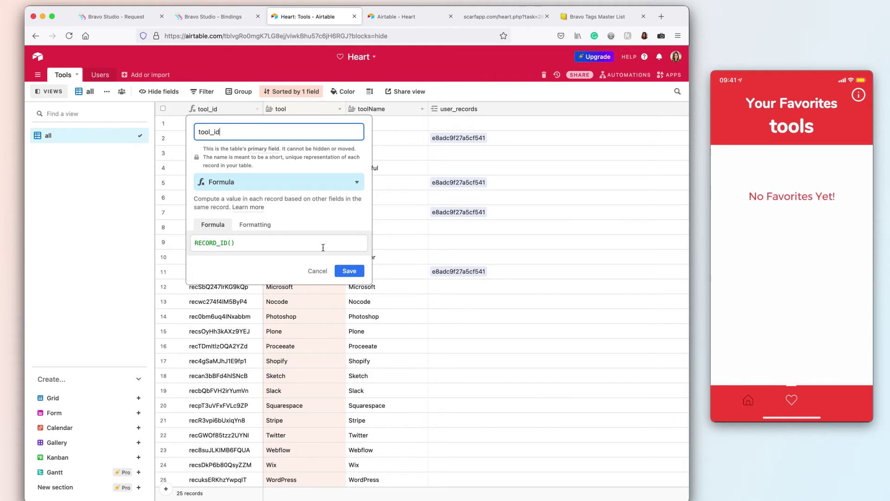
{"action": "left_click", "coordinate": [362, 274]}
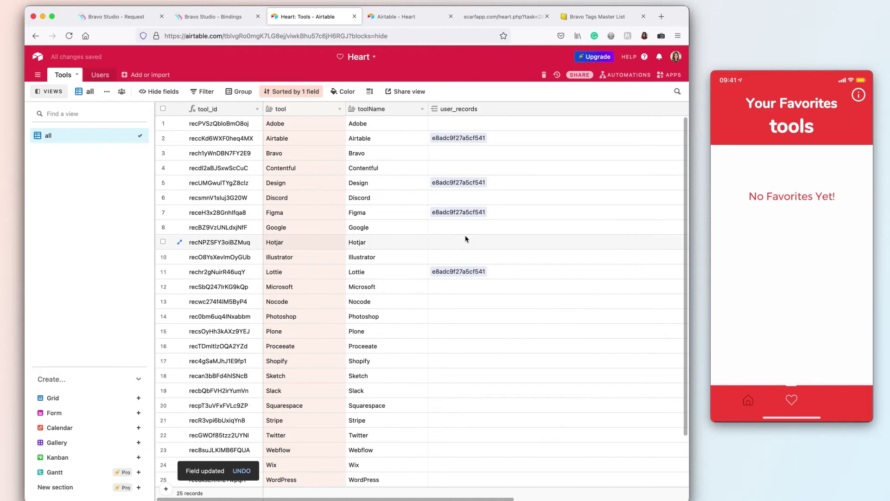
- Switch to Bravo Studio, look over the app's screens and open the home screen's data bindings
{"action": "left_click", "coordinate": [212, 16]}
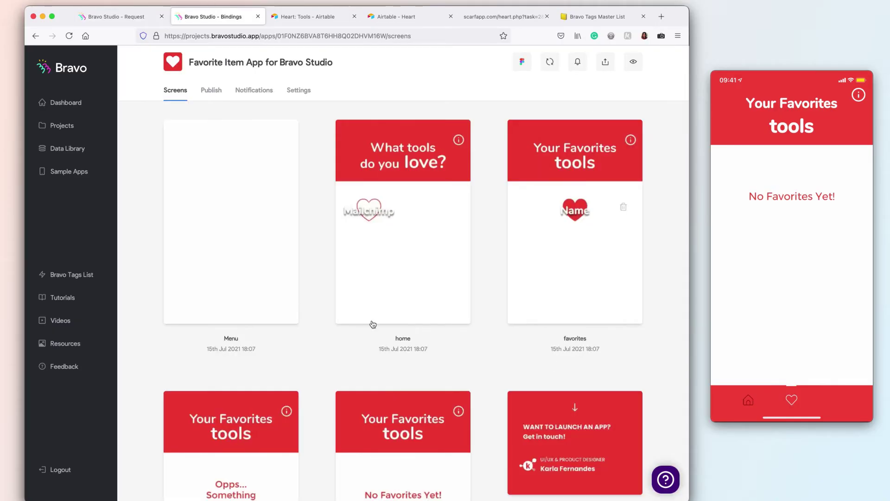
{"action": "scroll", "coordinate": [373, 325], "scroll_direction": "down", "scroll_amount": 5}
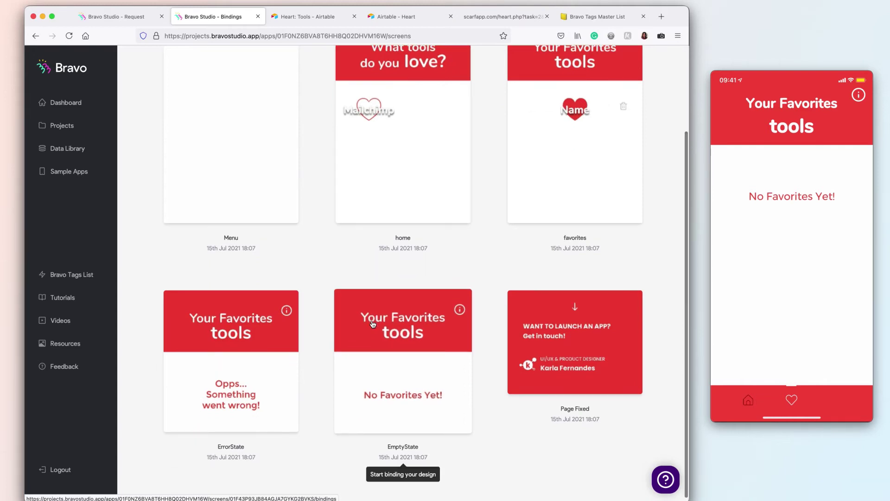
{"action": "scroll", "coordinate": [373, 324], "scroll_direction": "up", "scroll_amount": 5}
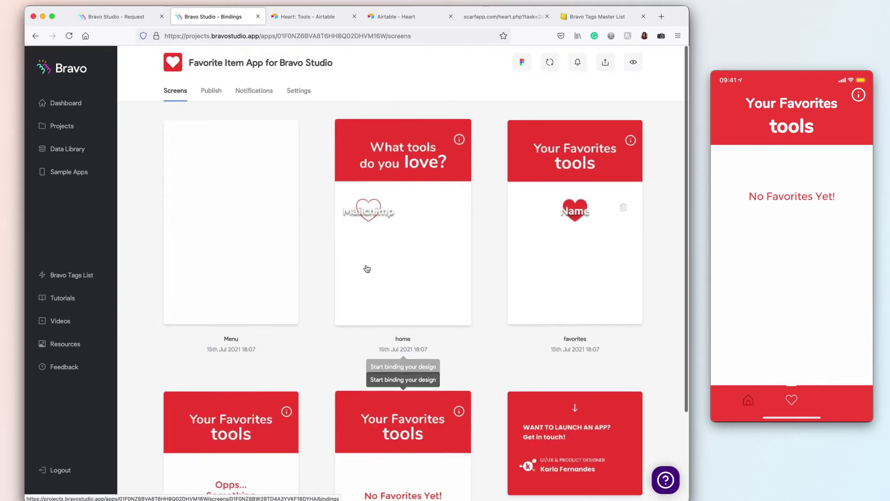
{"action": "left_click", "coordinate": [421, 156]}
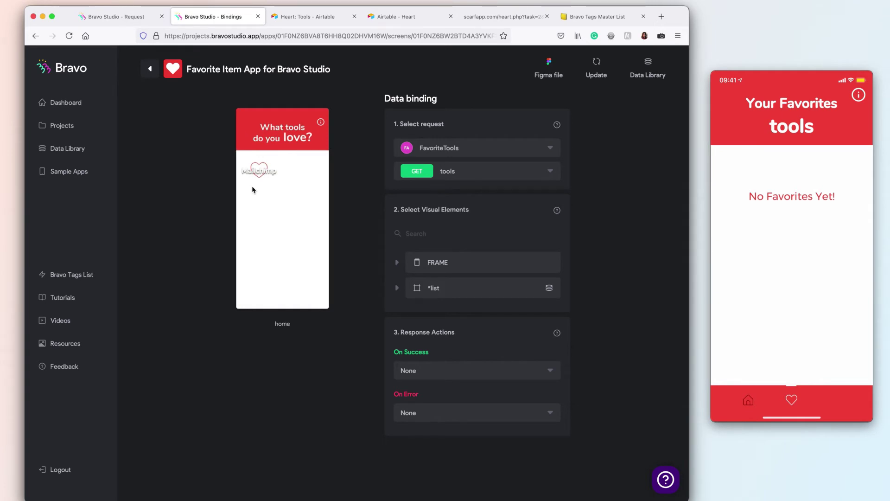
- Review the Tools table in Airtable and the FavoriteTools tools request in Bravo Studio
{"action": "left_click", "coordinate": [288, 18]}
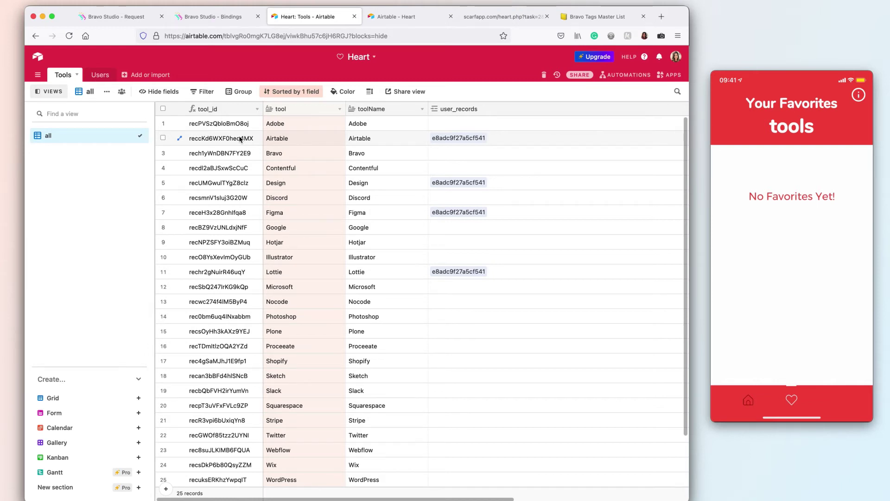
{"action": "left_click", "coordinate": [122, 19]}
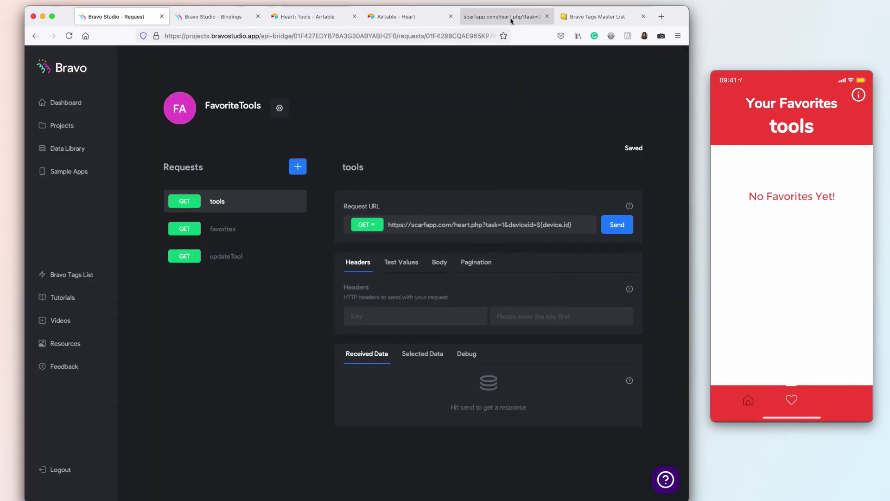
- Load the scarfapp.com heart.php response with task=1 and examine the first record's heart value
{"action": "key", "text": "super+5"}
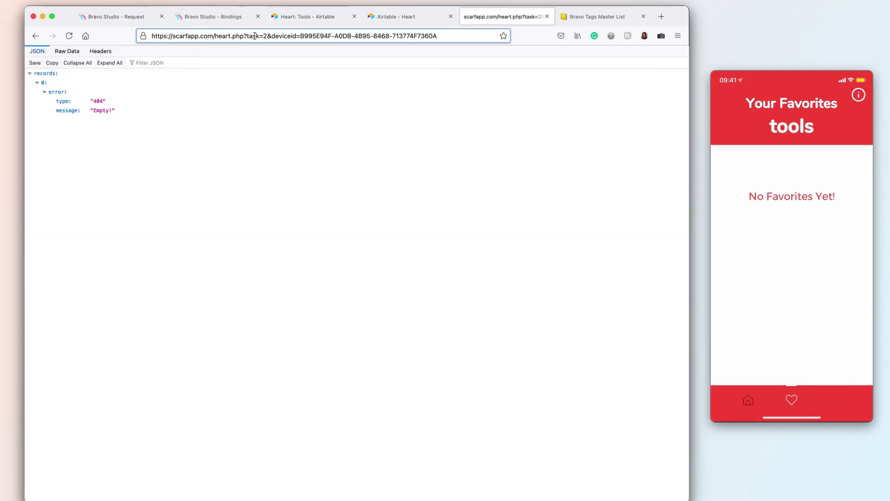
{"action": "left_click", "coordinate": [265, 36]}
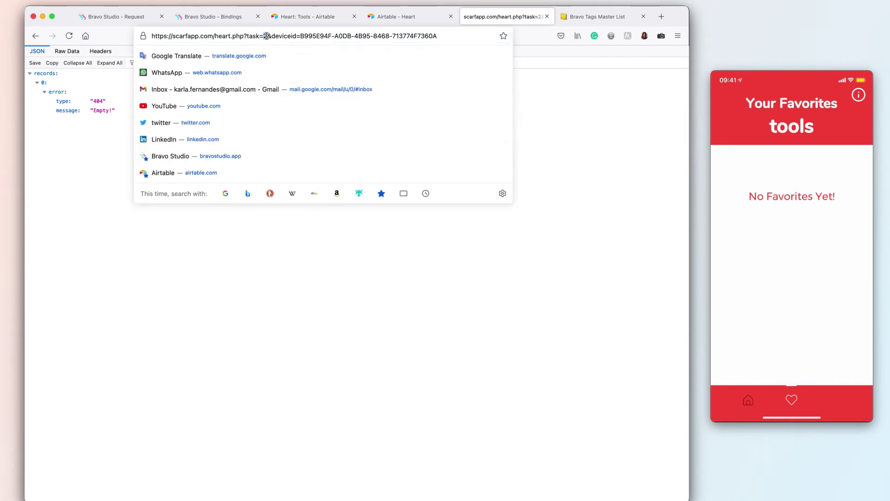
{"action": "type", "text": "1"}
{"action": "key", "text": "Return"}
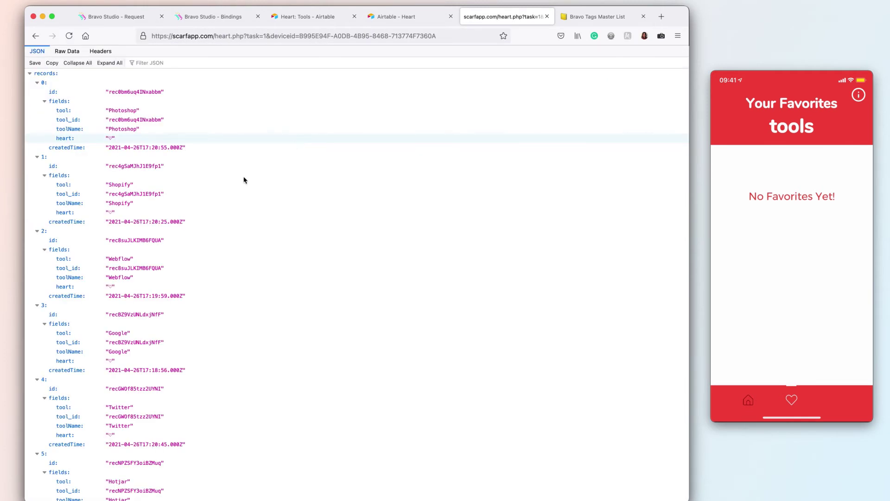
{"action": "left_click", "coordinate": [111, 139]}
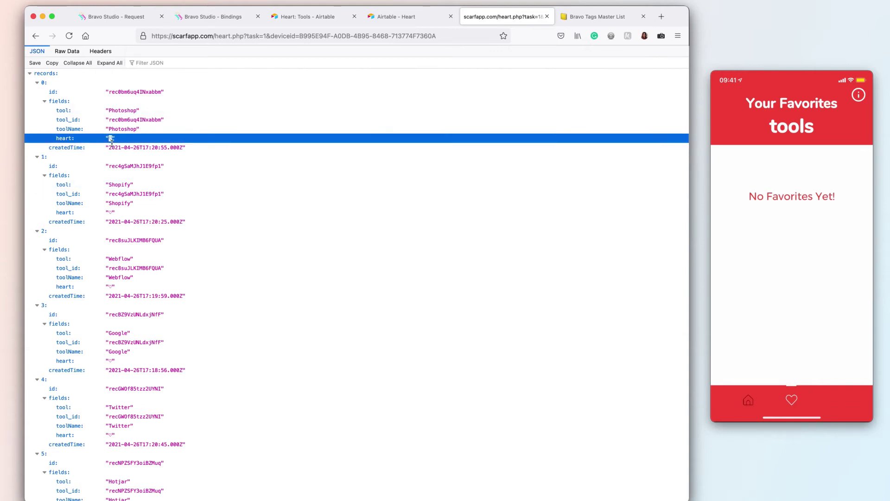
- Compare the heart values of the records in the heart.php task=1 response, returning to the first record
{"action": "left_click", "coordinate": [110, 212]}
{"action": "left_click", "coordinate": [111, 287]}
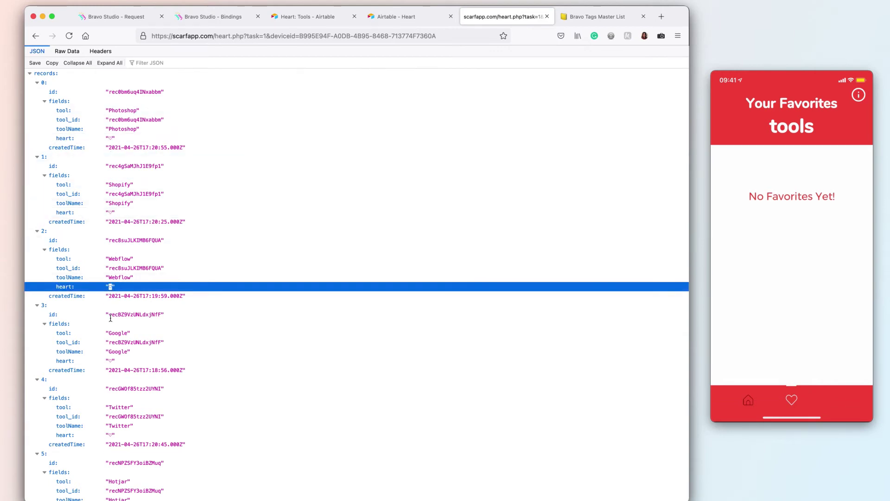
{"action": "left_click", "coordinate": [110, 360]}
{"action": "scroll", "coordinate": [111, 360], "scroll_direction": "down", "scroll_amount": 3}
{"action": "scroll", "coordinate": [112, 360], "scroll_direction": "down", "scroll_amount": 5}
{"action": "scroll", "coordinate": [189, 190], "scroll_direction": "up", "scroll_amount": 8}
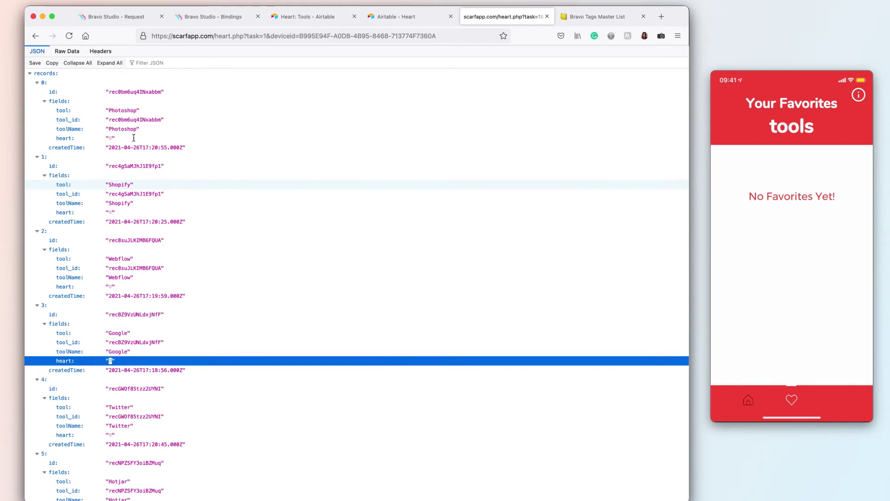
{"action": "left_click", "coordinate": [109, 138]}
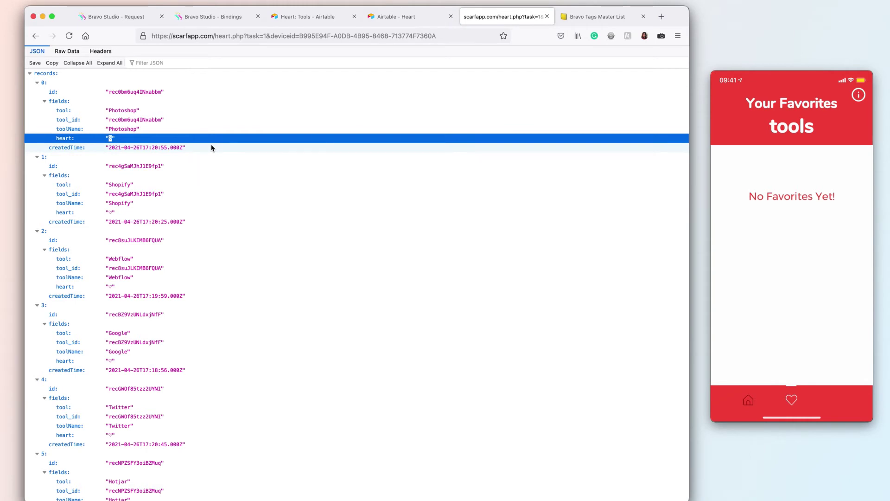
- Switch to Bravo Studio's FavoriteTools collection and examine the task and ${device.id} parameters in the tools request URL
{"action": "left_click", "coordinate": [216, 18]}
{"action": "left_click", "coordinate": [131, 18]}
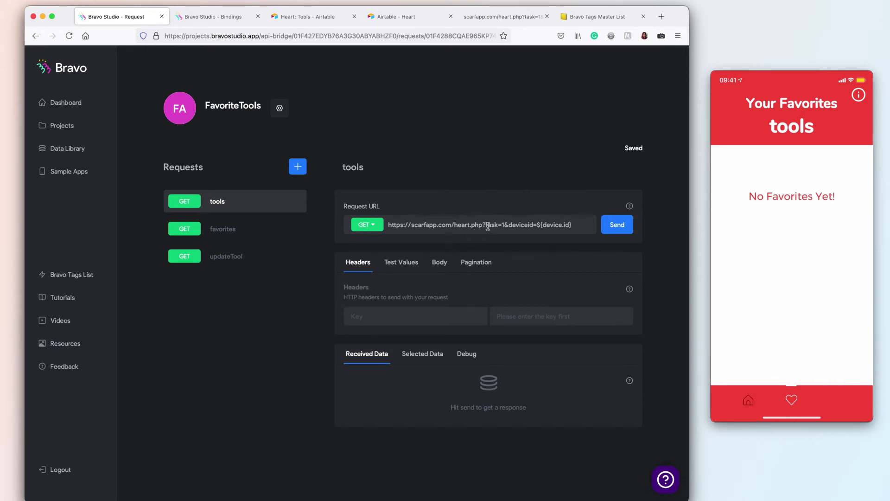
{"action": "double_click", "coordinate": [505, 225]}
{"action": "left_click", "coordinate": [508, 225]}
{"action": "left_click_drag", "start_coordinate": [537, 225], "coordinate": [573, 224]}
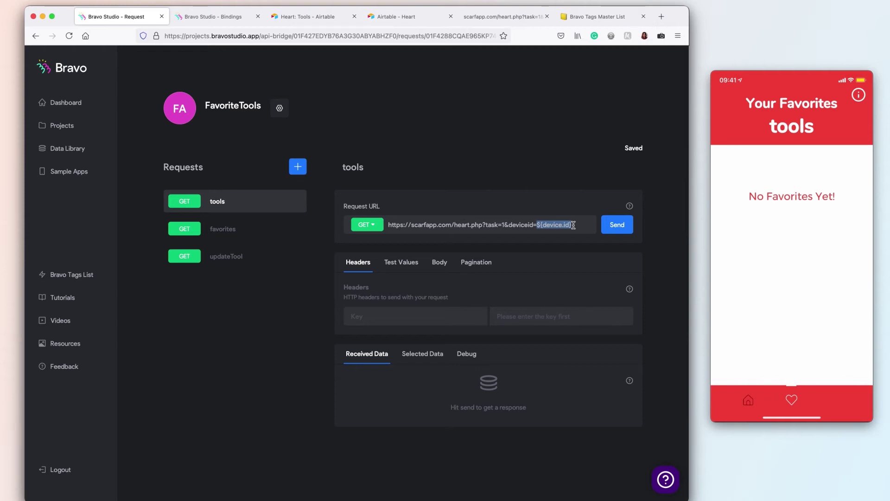
- Review the favorites request URL and the full updateTool request URL, including its ${tool_id} parameter
{"action": "left_click", "coordinate": [254, 228]}
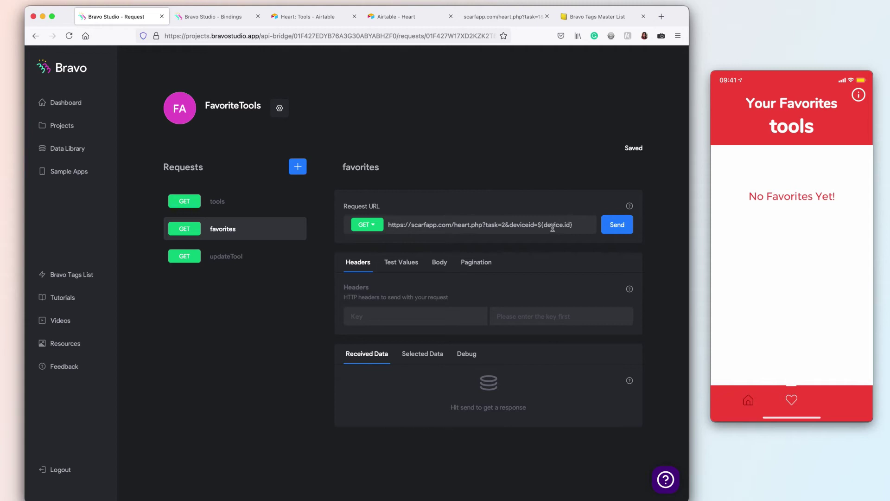
{"action": "left_click", "coordinate": [219, 263]}
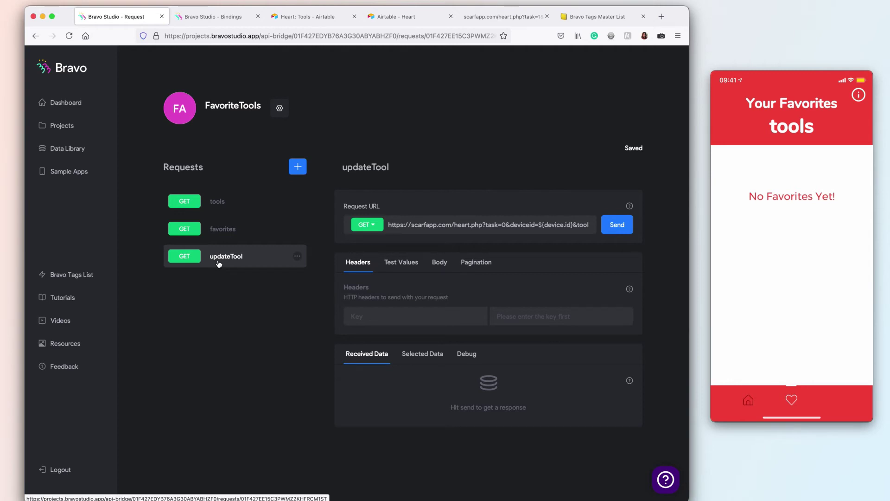
{"action": "left_click", "coordinate": [526, 224]}
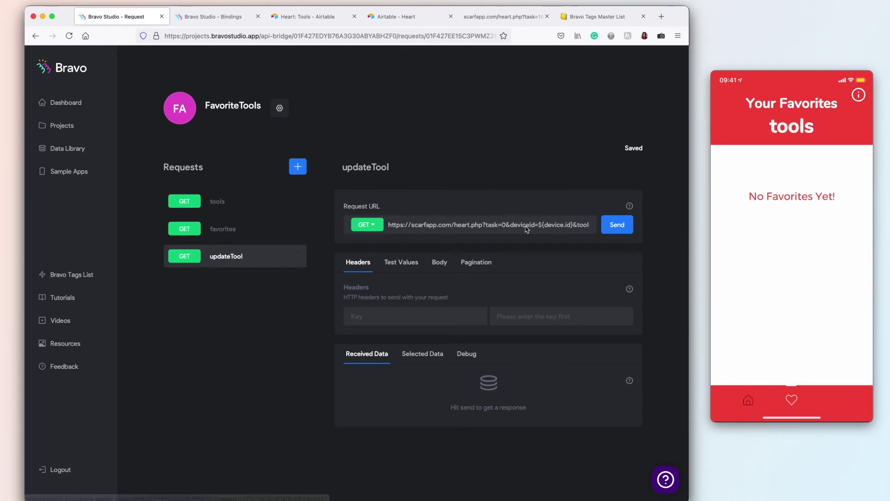
{"action": "key", "text": "shift+End"}
{"action": "left_click", "coordinate": [567, 223]}
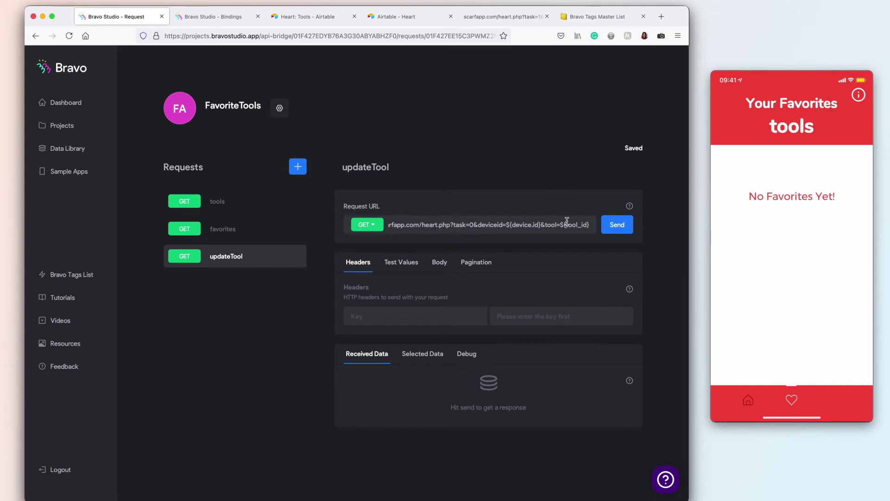
{"action": "left_click", "coordinate": [566, 225]}
- Open the favorites screen's data bindings and examine the *list elements and the bg-unset element's updateTool remote action
{"action": "left_click", "coordinate": [202, 17]}
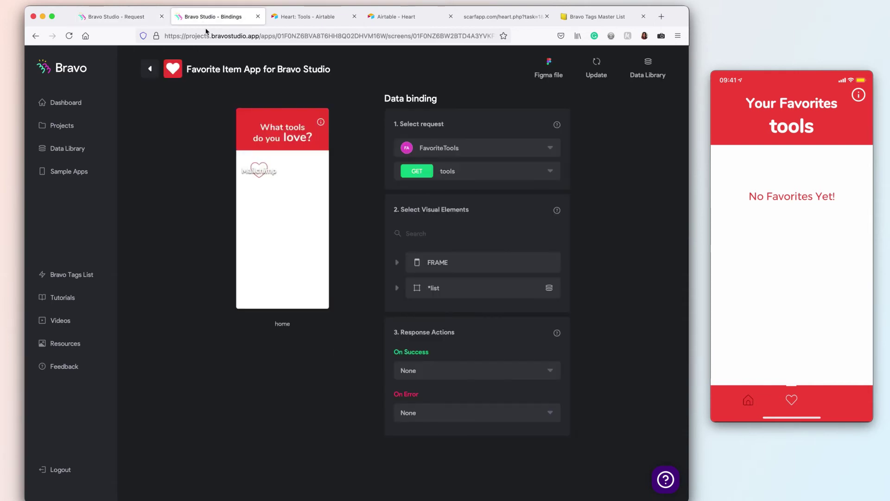
{"action": "left_click", "coordinate": [148, 71]}
{"action": "left_click", "coordinate": [562, 232]}
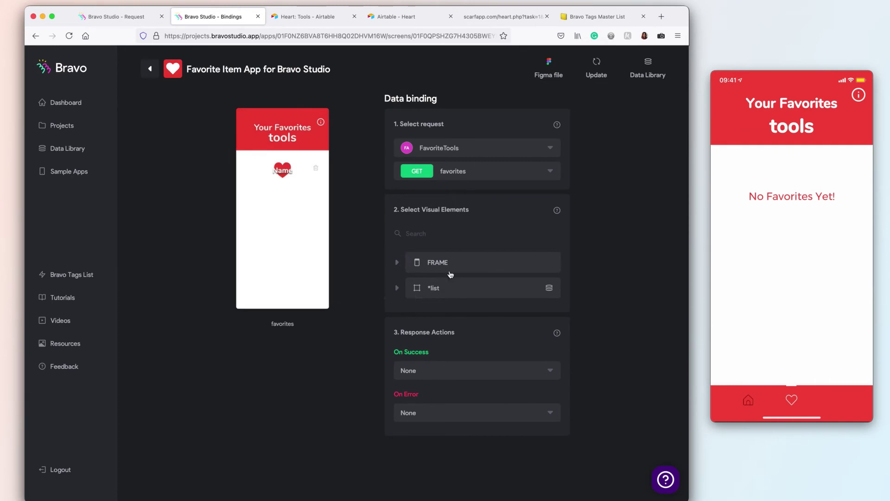
{"action": "left_click", "coordinate": [446, 292]}
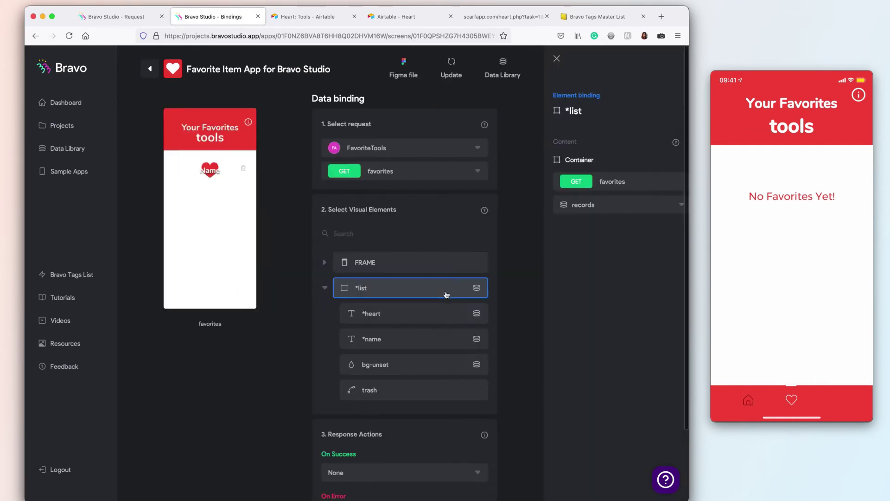
{"action": "scroll", "coordinate": [446, 294], "scroll_direction": "down", "scroll_amount": 3}
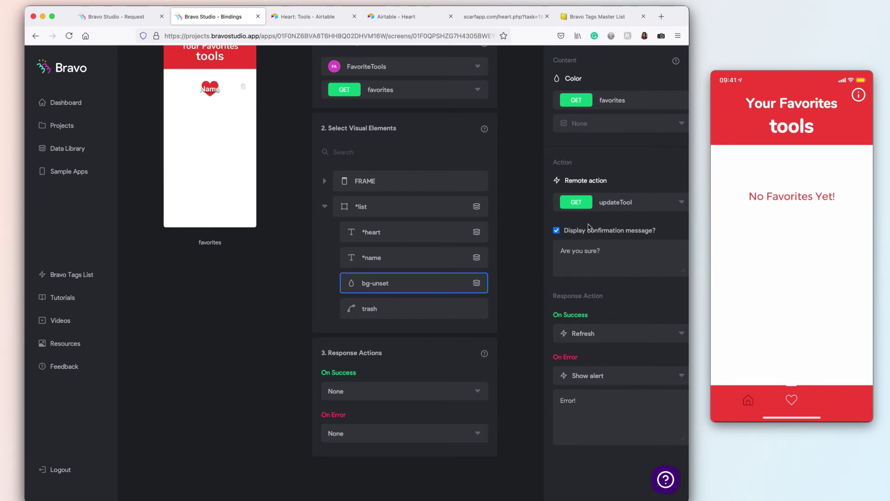
- Examine the ${tool_id} parameter in the updateTool request URL and open the favorites request
{"action": "left_click", "coordinate": [134, 17]}
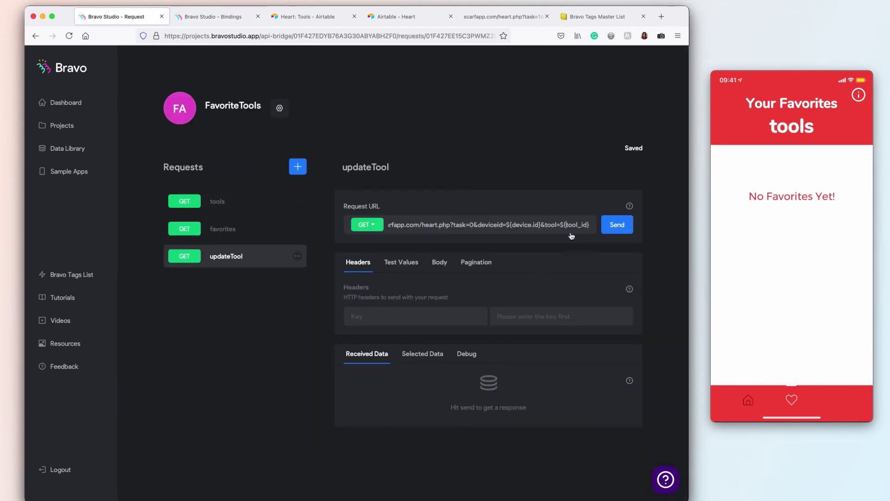
{"action": "left_click_drag", "start_coordinate": [593, 226], "coordinate": [564, 225]}
{"action": "left_click", "coordinate": [478, 225]}
{"action": "left_click", "coordinate": [262, 227]}
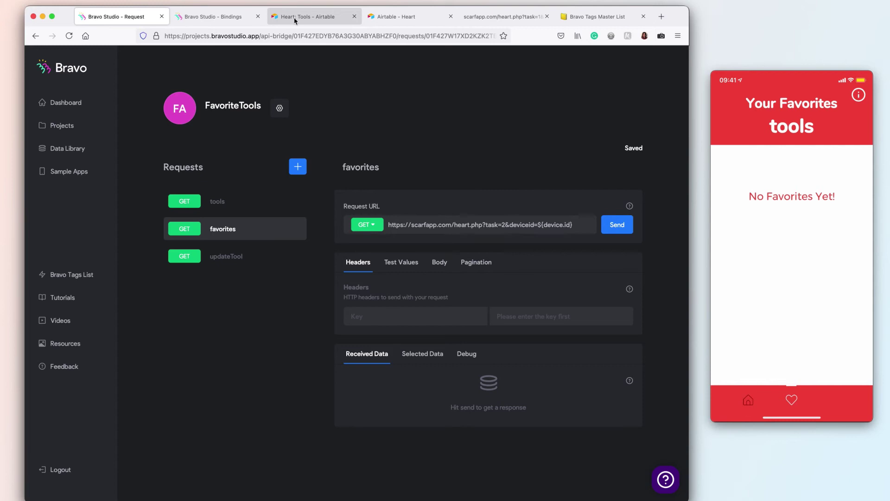
- Return to the favorites screen's bindings and view the *list container's binding
{"action": "left_click", "coordinate": [234, 17]}
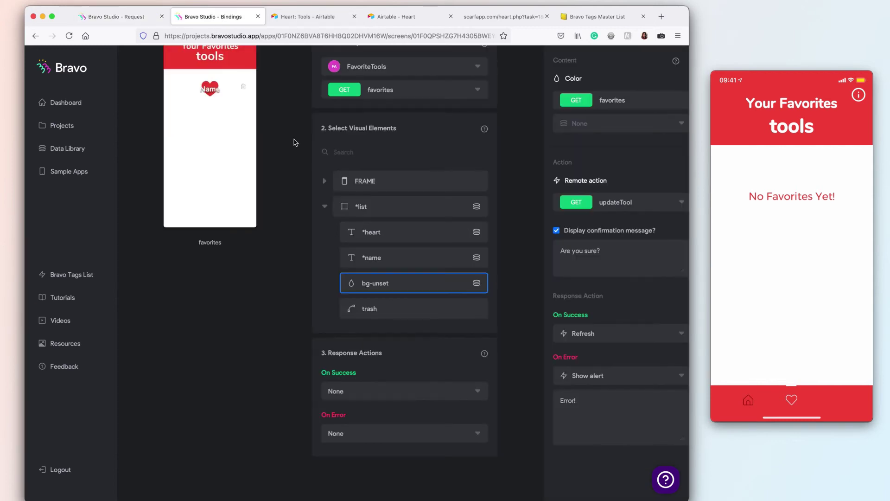
{"action": "scroll", "coordinate": [294, 142], "scroll_direction": "up", "scroll_amount": 3}
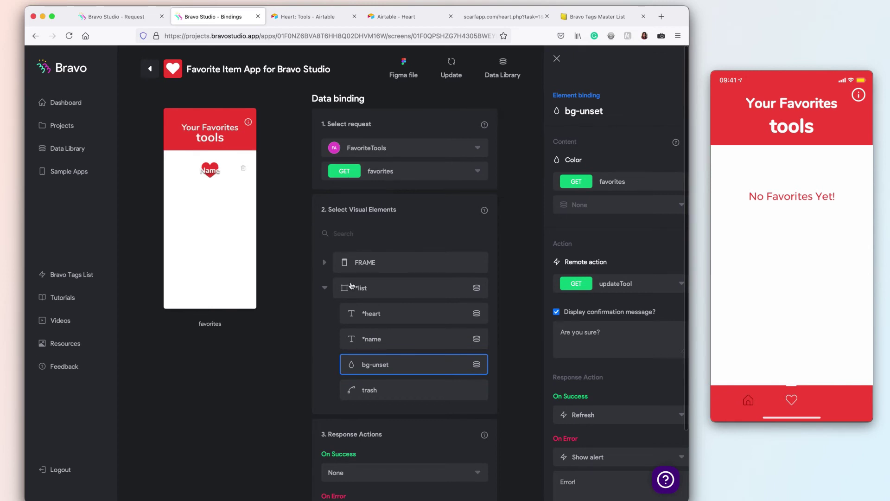
{"action": "left_click", "coordinate": [366, 288]}
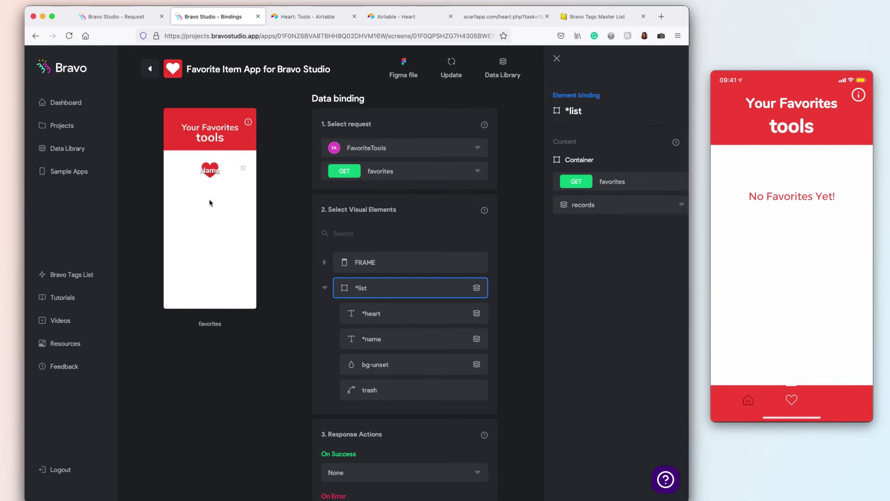
- Send the favorites request in the FavoriteTools collection and open its test values
{"action": "left_click", "coordinate": [113, 16]}
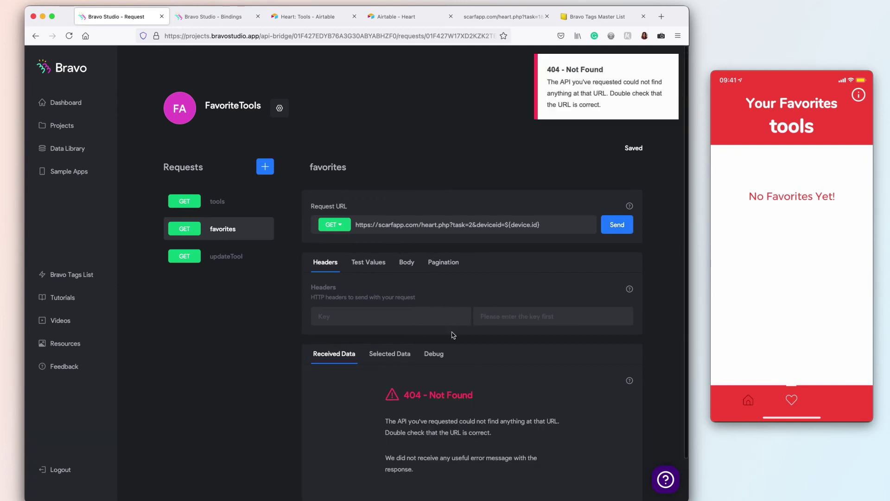
{"action": "scroll", "coordinate": [450, 332], "scroll_direction": "down", "scroll_amount": 2}
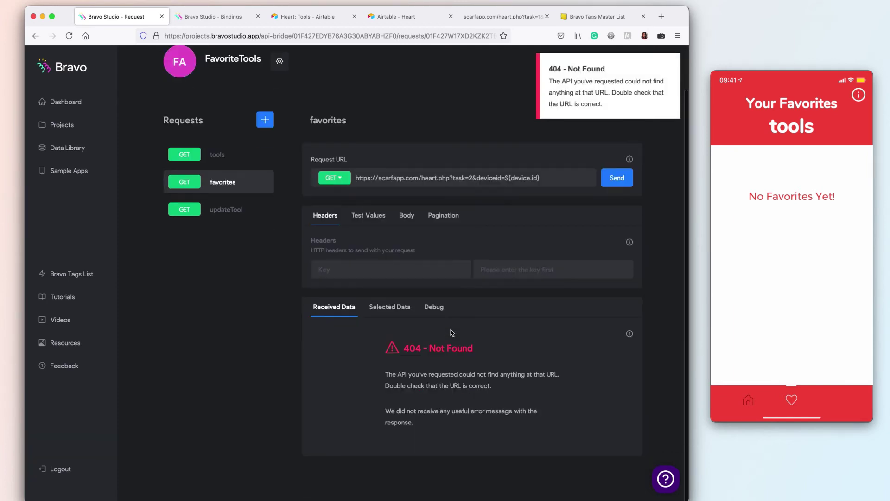
{"action": "left_click", "coordinate": [380, 220]}
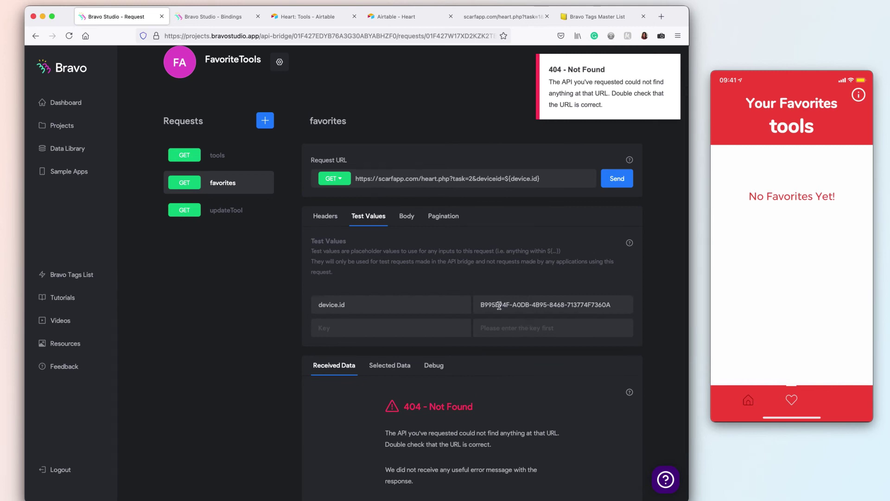
- Copy the first user's device ID from Airtable's Users table and set it as the favorites request's device.id test value
{"action": "left_click", "coordinate": [308, 18]}
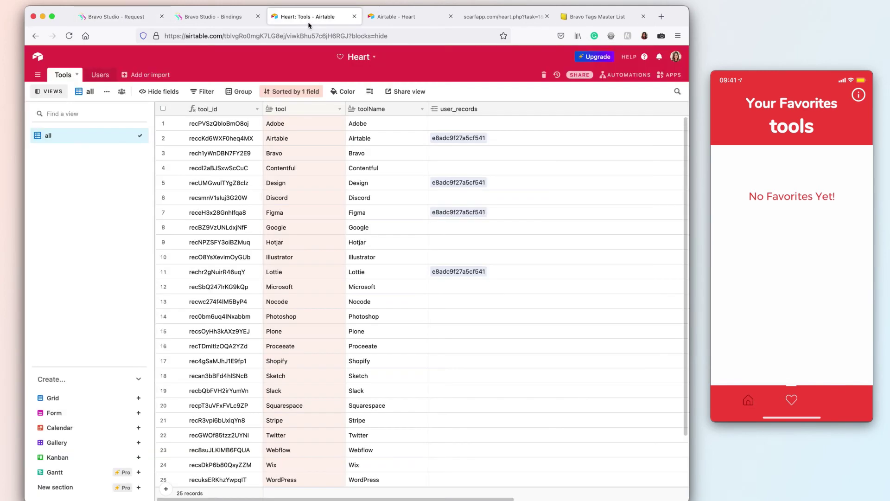
{"action": "left_click", "coordinate": [101, 75]}
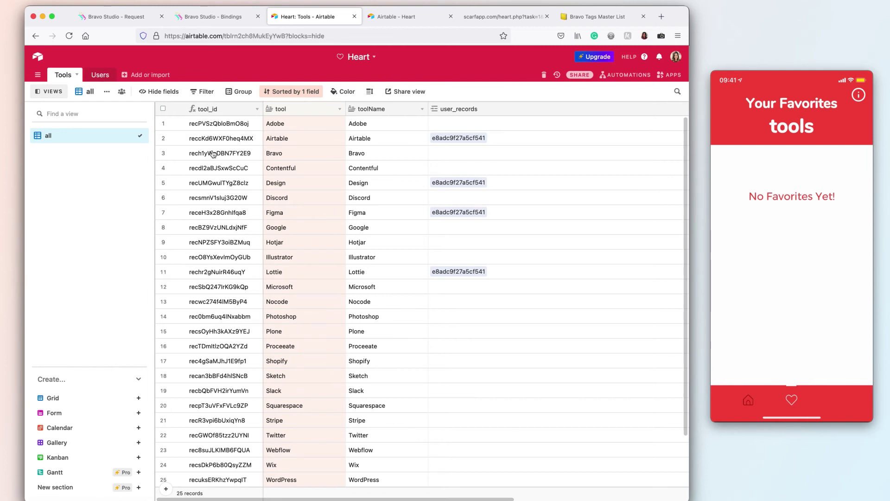
{"action": "left_click", "coordinate": [234, 124]}
{"action": "key", "text": "ctrl+c"}
{"action": "left_click", "coordinate": [199, 20]}
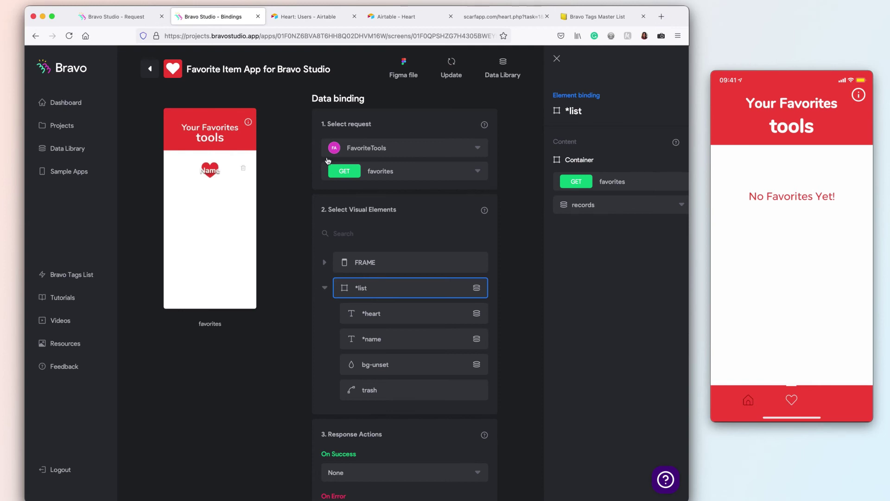
{"action": "left_click", "coordinate": [132, 19]}
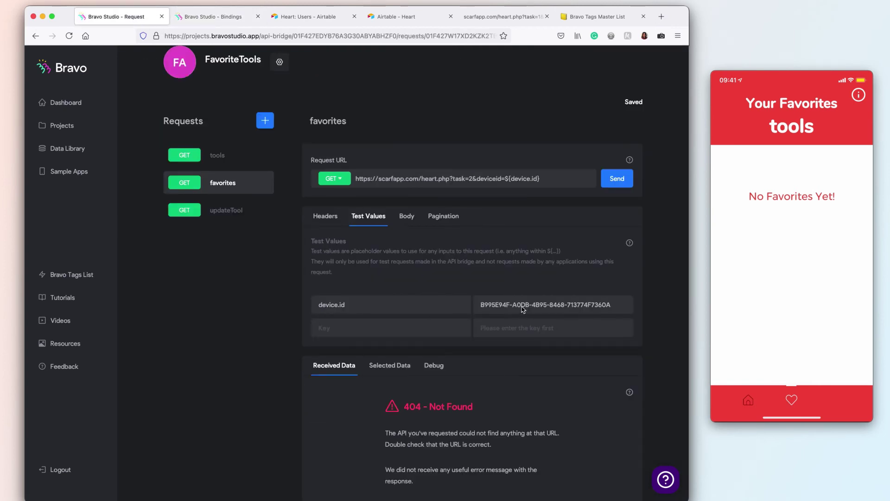
{"action": "triple_click", "coordinate": [522, 306]}
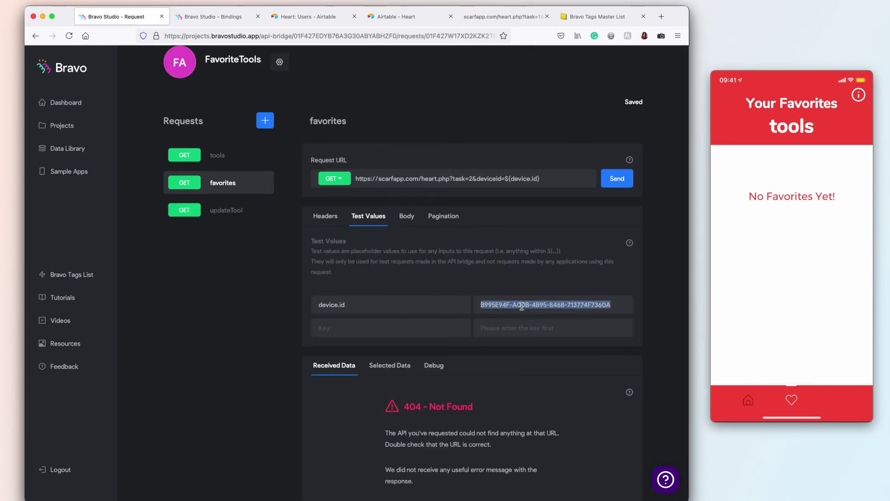
{"action": "key", "text": "ctrl+v"}
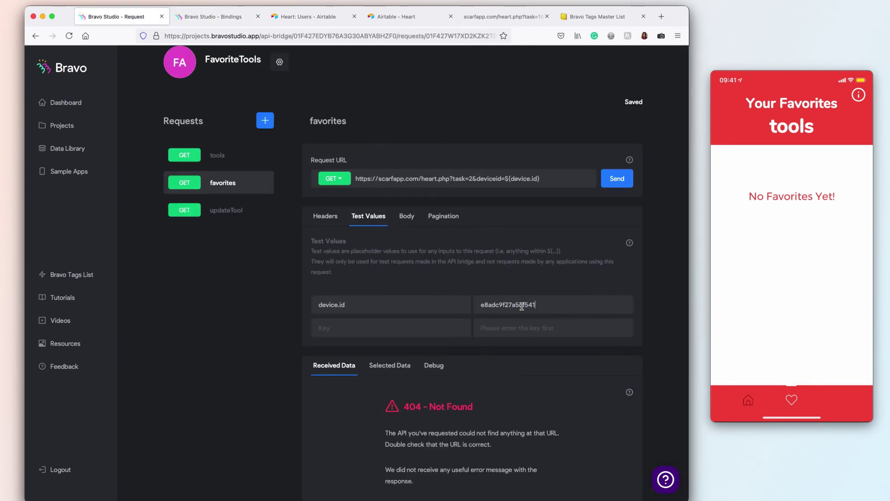
- Resend the favorites request and examine the received records and their index options, keeping All selected
{"action": "left_click", "coordinate": [627, 188]}
{"action": "scroll", "coordinate": [445, 403], "scroll_direction": "down", "scroll_amount": 2}
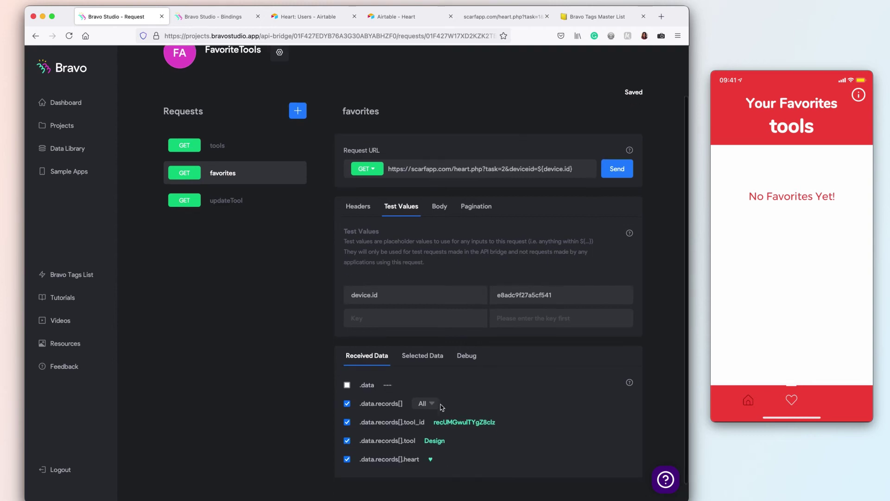
{"action": "left_click", "coordinate": [429, 382]}
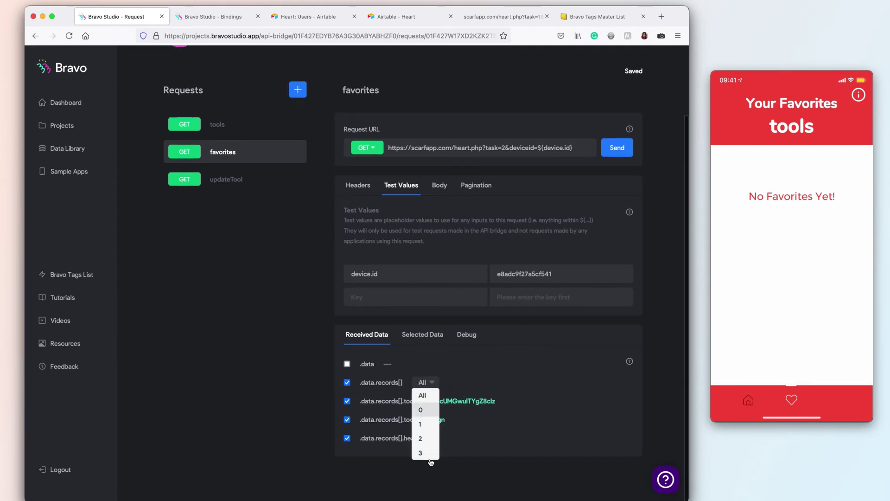
{"action": "left_click", "coordinate": [488, 361]}
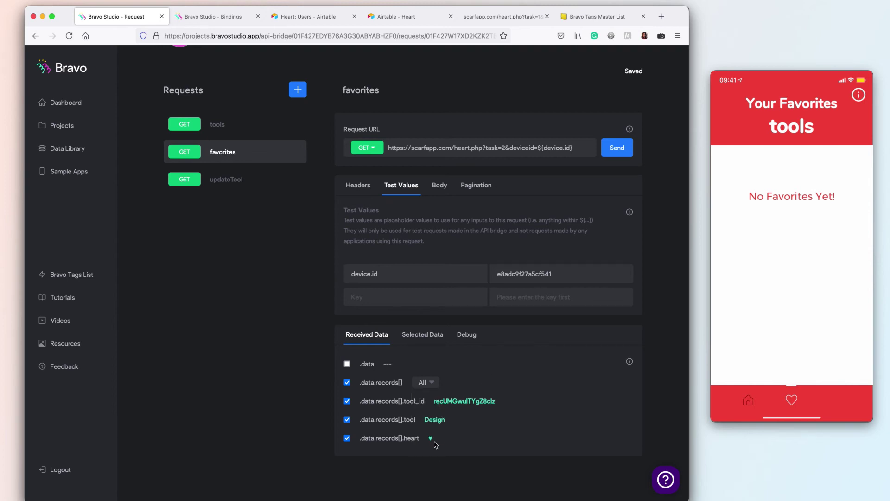
- Send the tools request and examine the fields of its received data
{"action": "left_click", "coordinate": [236, 131]}
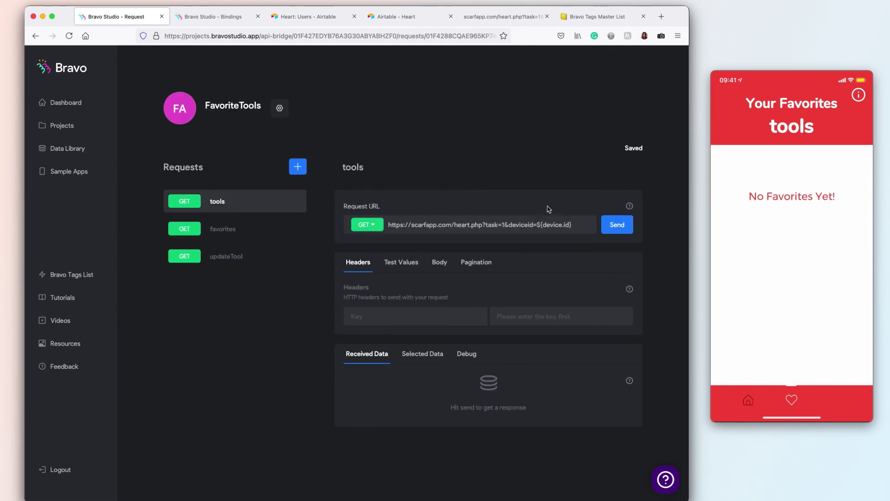
{"action": "left_click", "coordinate": [608, 227]}
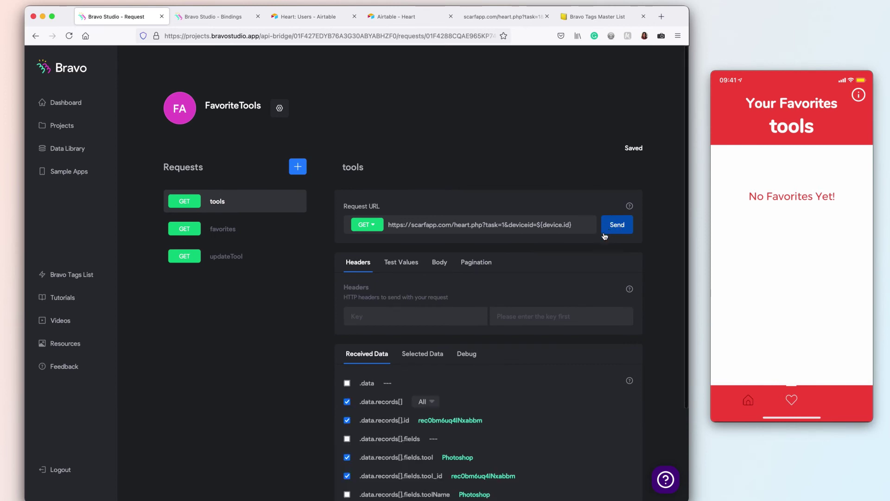
{"action": "scroll", "coordinate": [505, 399], "scroll_direction": "down", "scroll_amount": 2}
{"action": "scroll", "coordinate": [505, 398], "scroll_direction": "down", "scroll_amount": 1}
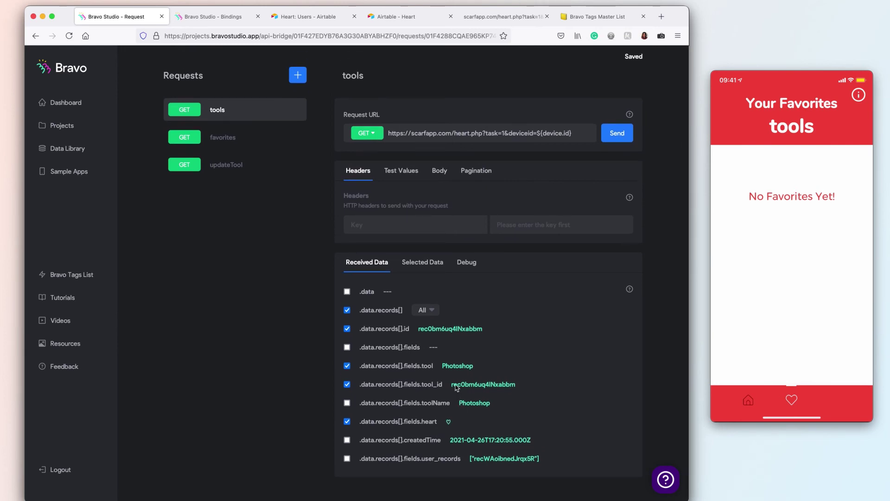
- Look over the favorites and updateTool requests again and return to the tools request
{"action": "left_click", "coordinate": [223, 137]}
{"action": "left_click", "coordinate": [226, 254]}
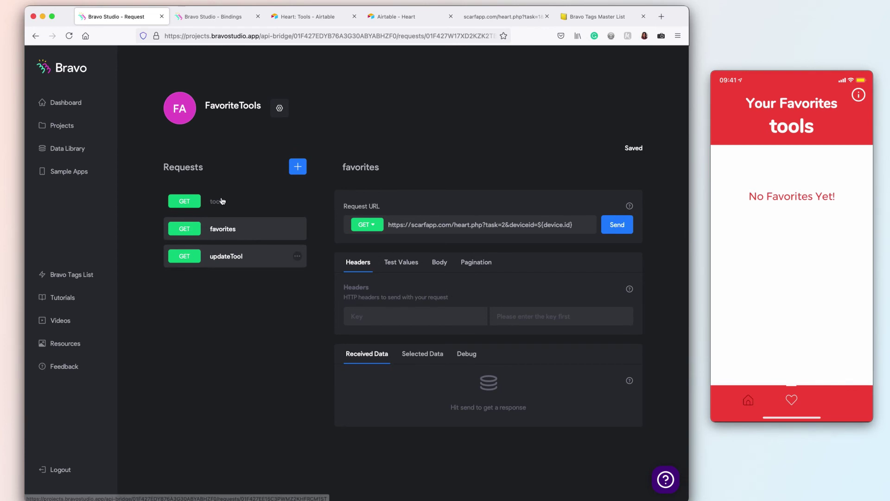
{"action": "left_click", "coordinate": [200, 205]}
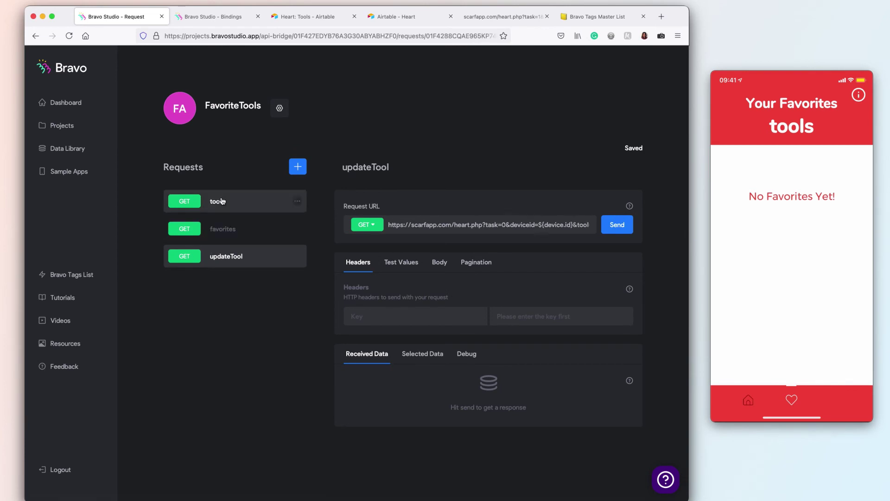
- Send the tools request and examine the deviceid=${device.id} part of its URL and the heart field in its received data
{"action": "left_click", "coordinate": [614, 224]}
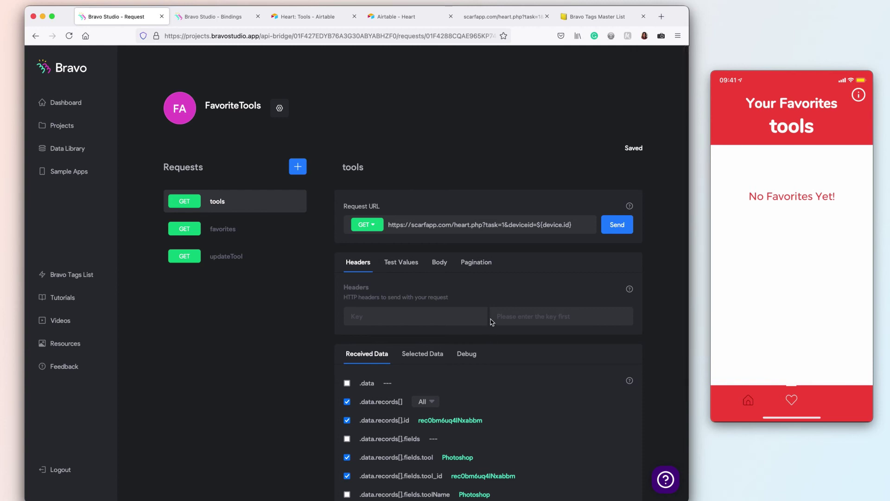
{"action": "left_click_drag", "start_coordinate": [508, 224], "coordinate": [572, 225]}
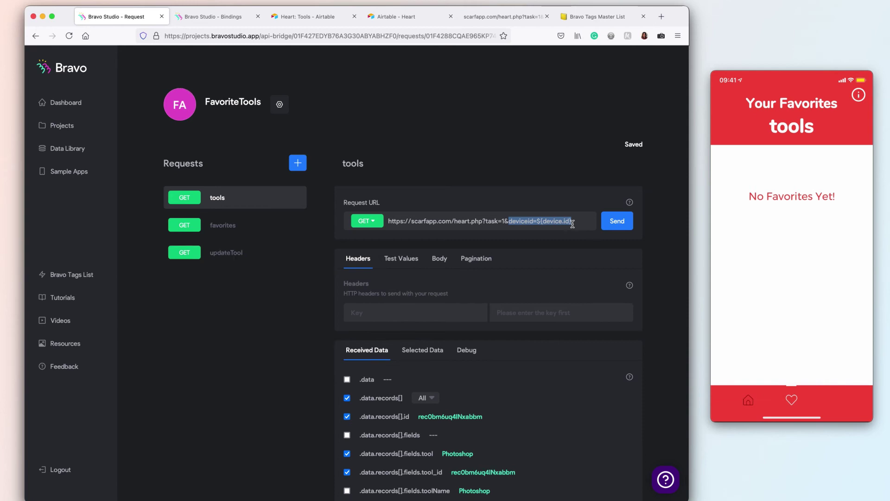
{"action": "scroll", "coordinate": [445, 452], "scroll_direction": "down", "scroll_amount": 2}
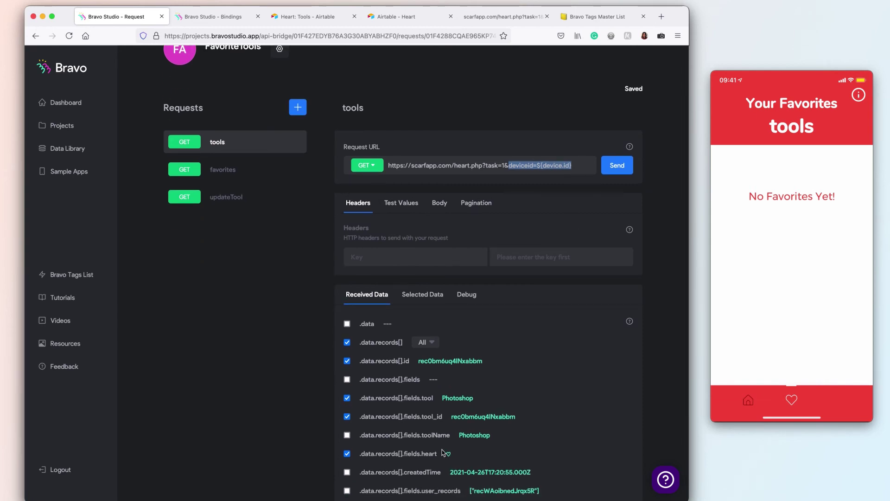
{"action": "scroll", "coordinate": [441, 449], "scroll_direction": "up", "scroll_amount": 1}
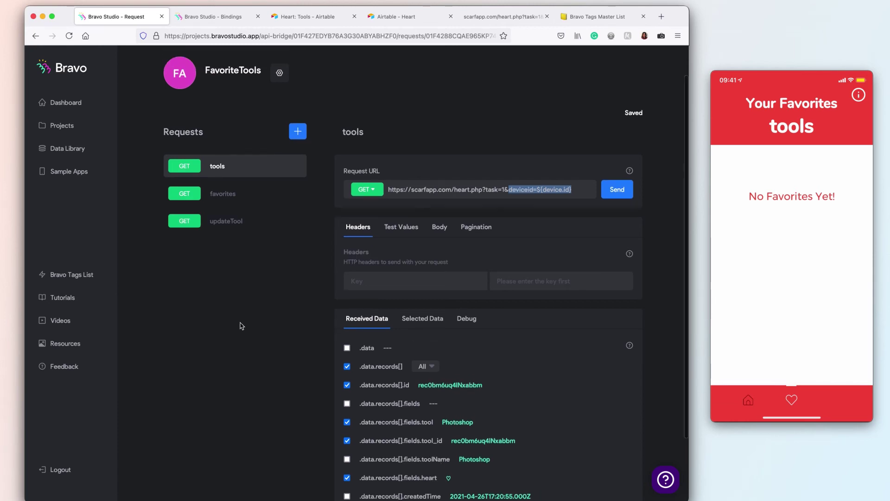
- Send the favorites request and examine the tool_id, tool and heart fields it receives
{"action": "left_click", "coordinate": [250, 195]}
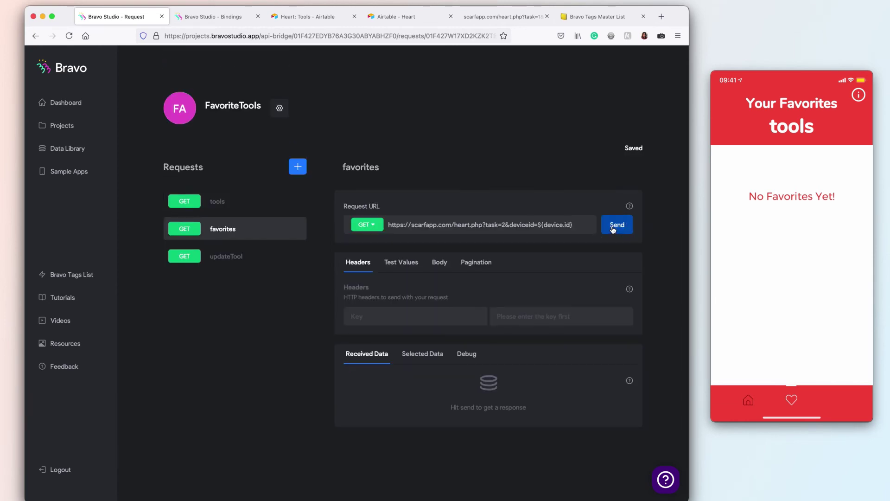
{"action": "left_click", "coordinate": [613, 229]}
{"action": "scroll", "coordinate": [594, 270], "scroll_direction": "down", "scroll_amount": 1}
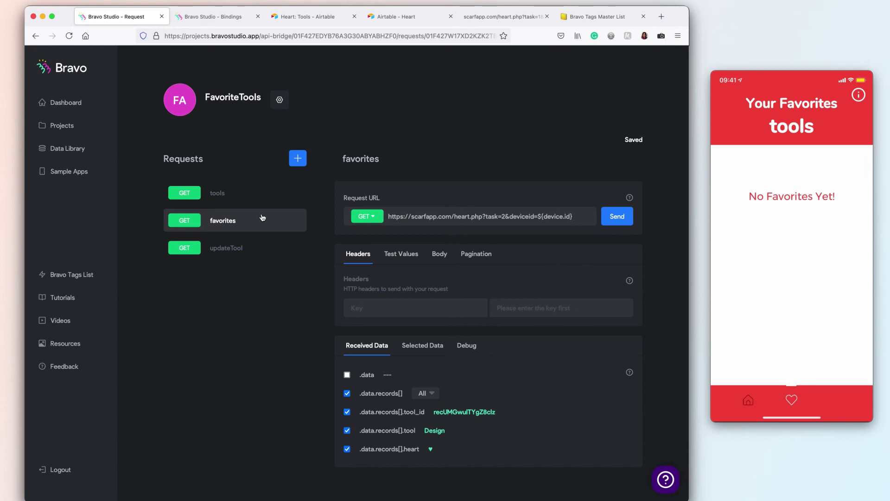
- Send the updateTool request and examine all fields of its received data
{"action": "left_click", "coordinate": [232, 249]}
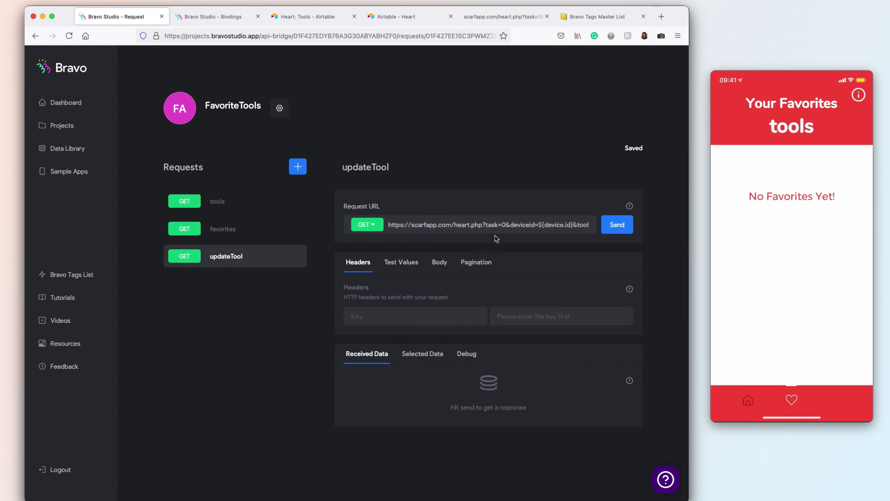
{"action": "left_click", "coordinate": [615, 228]}
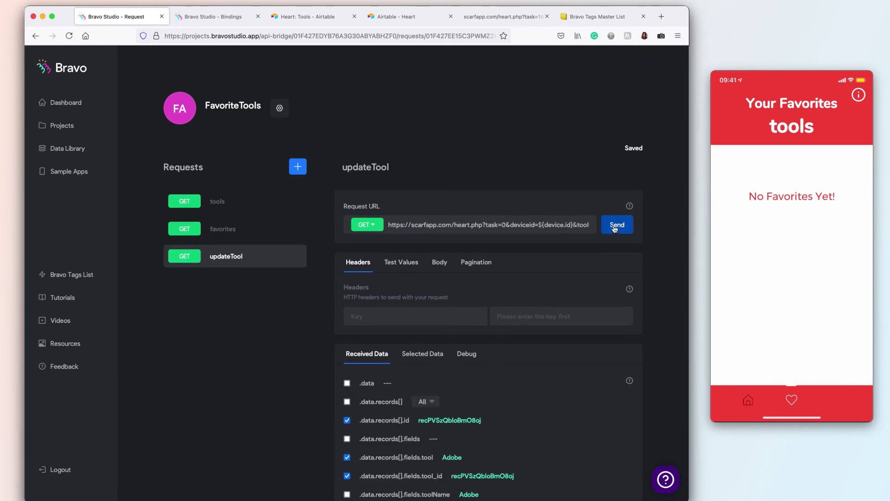
{"action": "scroll", "coordinate": [599, 369], "scroll_direction": "down", "scroll_amount": 3}
{"action": "scroll", "coordinate": [601, 368], "scroll_direction": "down", "scroll_amount": 1}
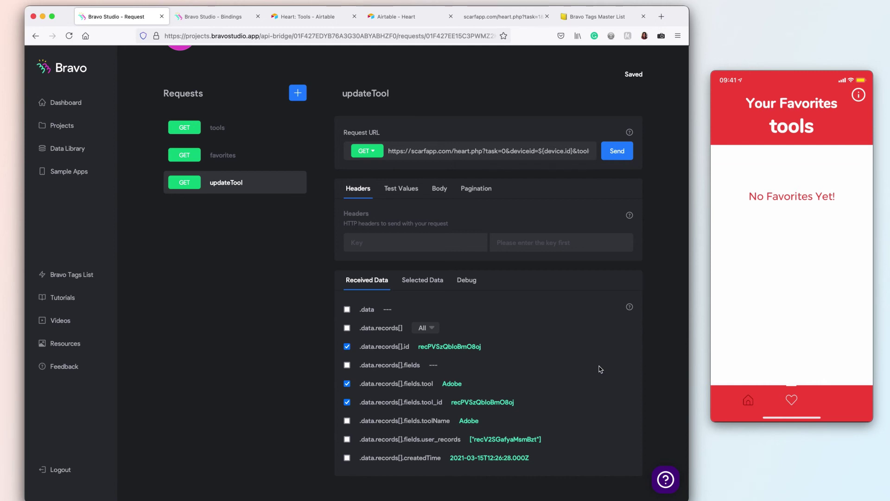
{"action": "scroll", "coordinate": [278, 208], "scroll_direction": "up", "scroll_amount": 3}
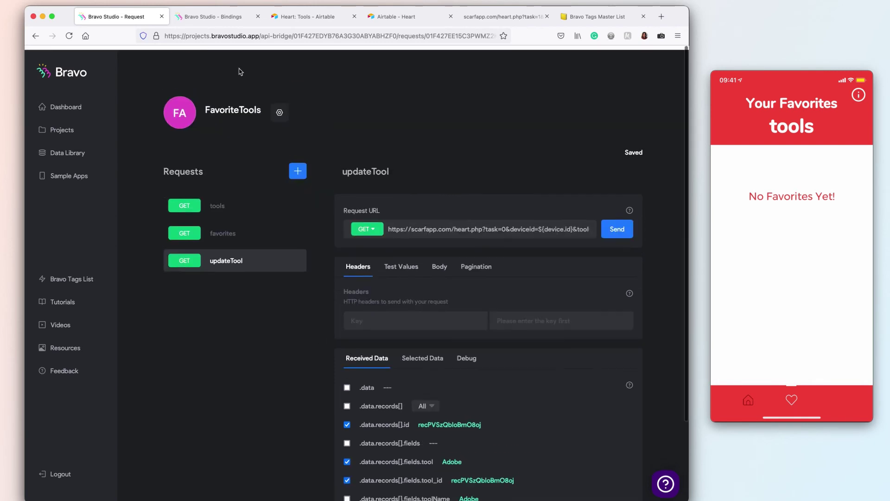
- Open the home screen's data bindings in the Favorite Item App and inspect the *list container and its child elements
{"action": "left_click", "coordinate": [221, 17]}
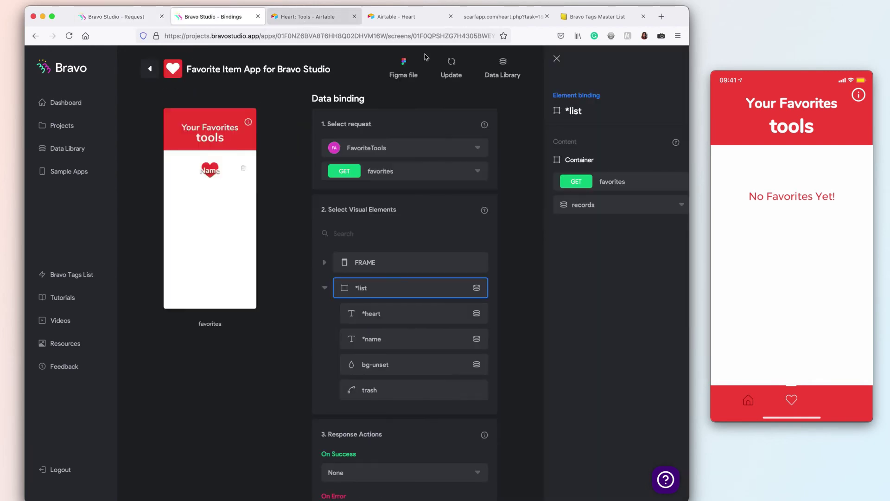
{"action": "left_click", "coordinate": [557, 58]}
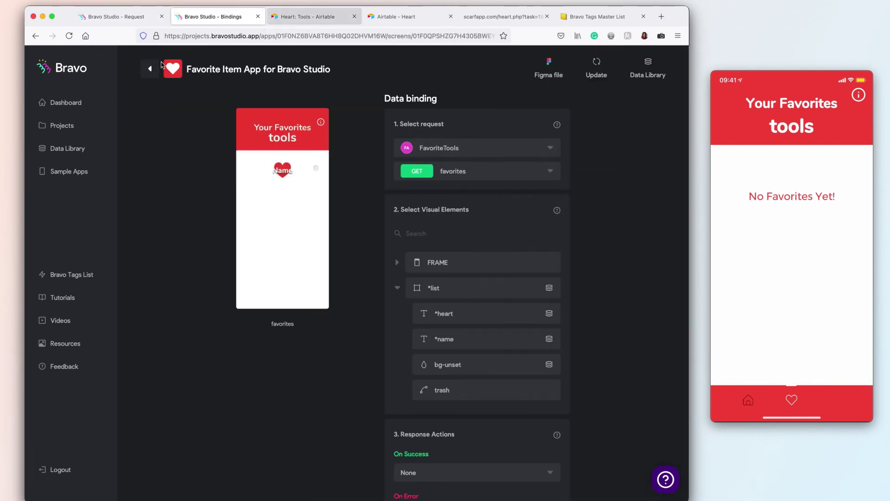
{"action": "left_click", "coordinate": [151, 69]}
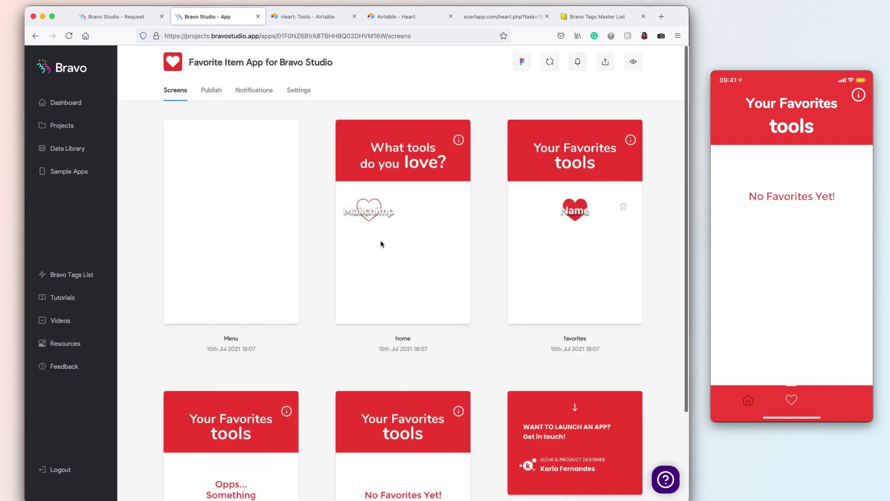
{"action": "left_click", "coordinate": [376, 241]}
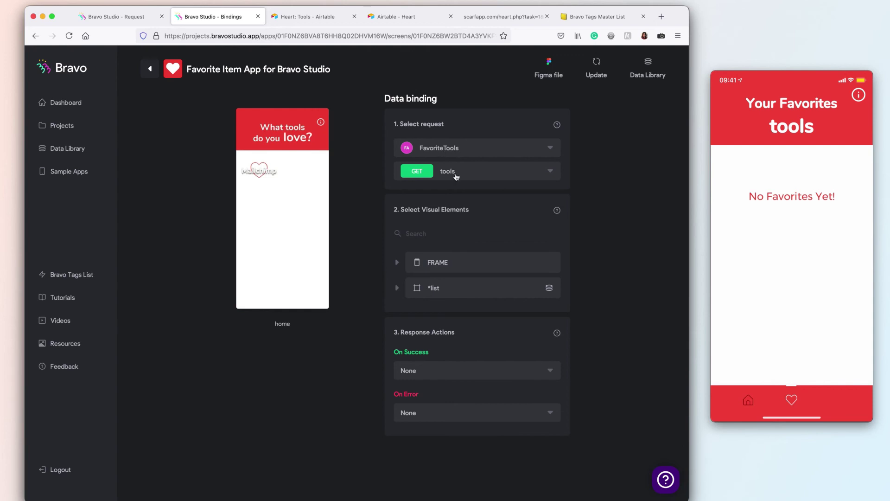
{"action": "left_click", "coordinate": [441, 297]}
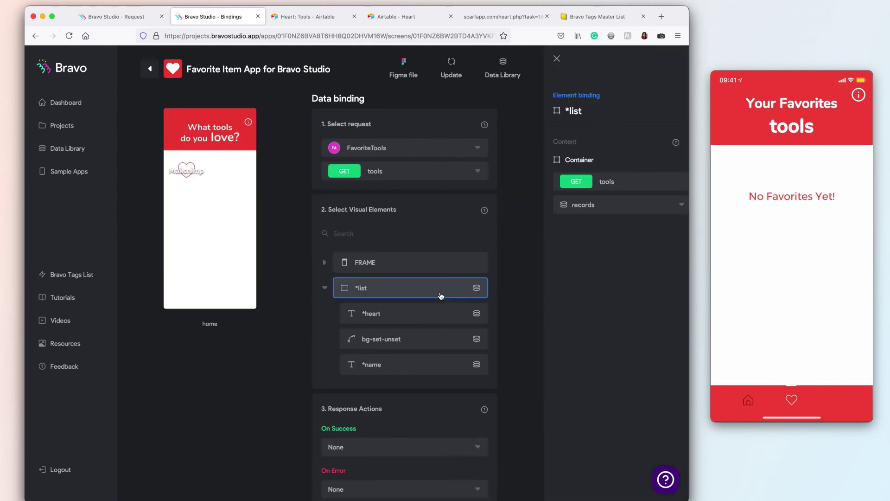
{"action": "scroll", "coordinate": [422, 389], "scroll_direction": "down", "scroll_amount": 2}
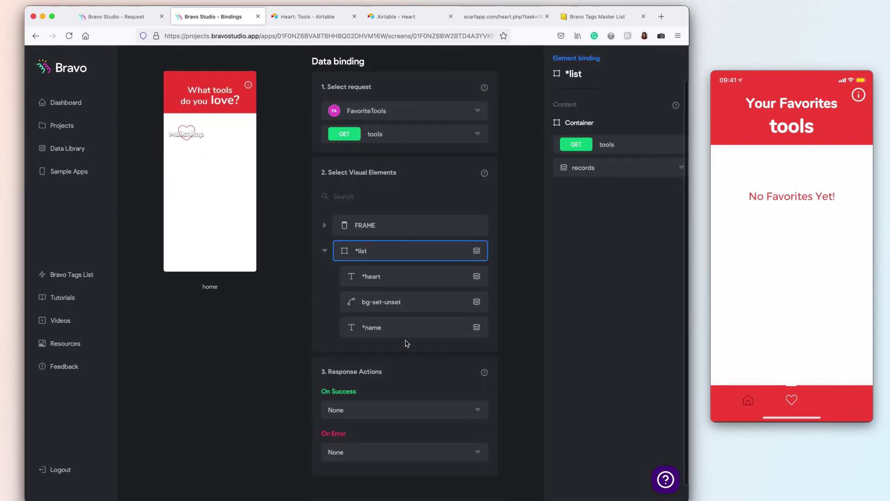
- Inspect the bg-set-unset element's remote action, turning its confirmation message option on and back off
{"action": "left_click", "coordinate": [421, 303]}
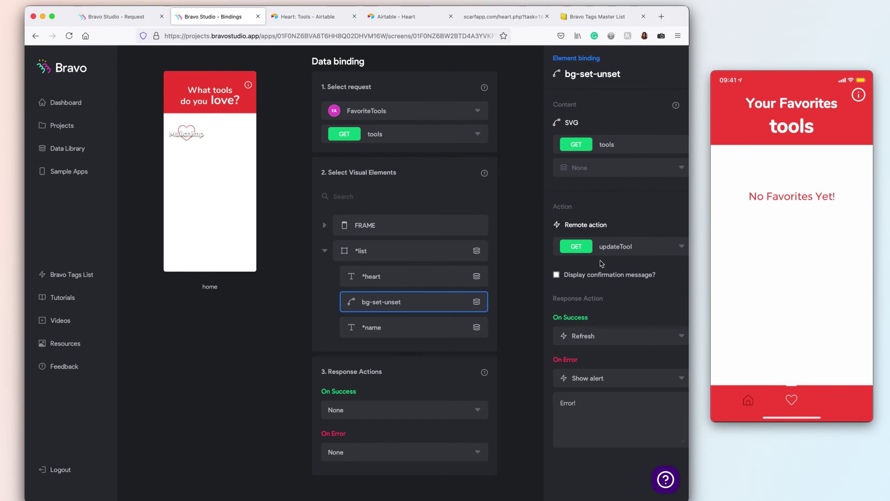
{"action": "left_click", "coordinate": [571, 278]}
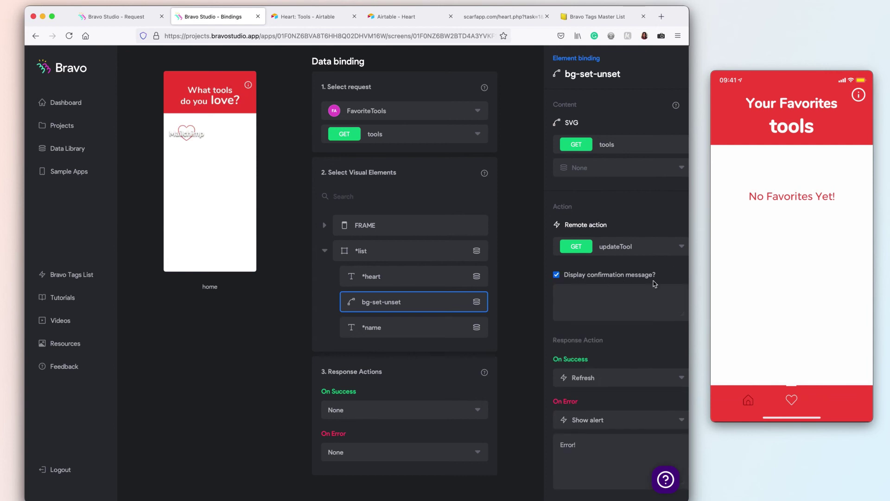
{"action": "left_click", "coordinate": [602, 277]}
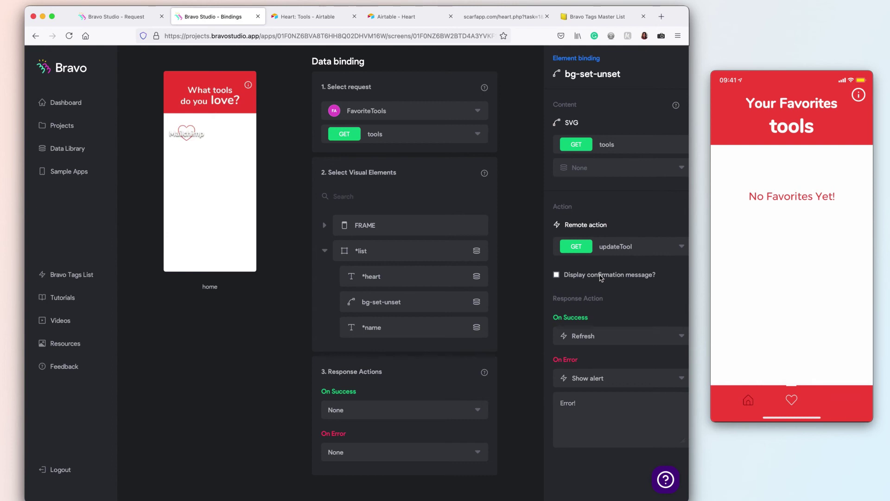
- Switch to heart.php in Visual Studio Code, close its text search and go to the beginning of the file
{"action": "key", "text": "super+Tab"}
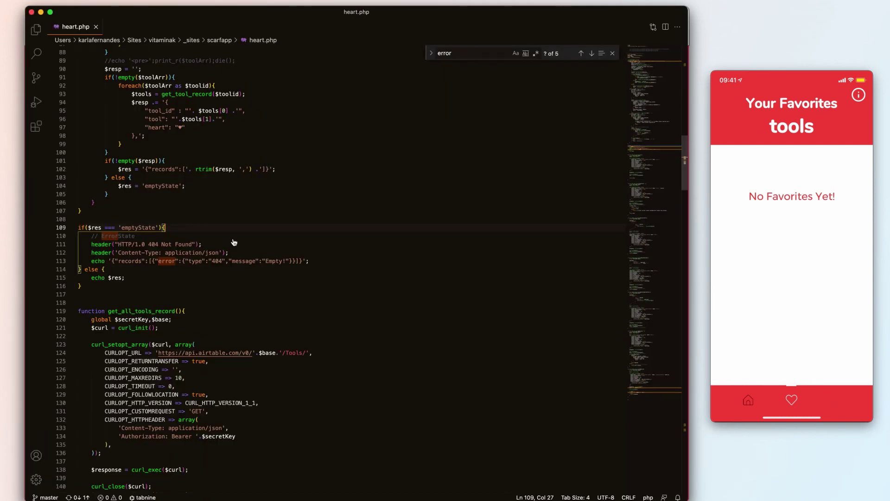
{"action": "left_click", "coordinate": [613, 52]}
{"action": "scroll", "coordinate": [444, 136], "scroll_direction": "up", "scroll_amount": 3}
{"action": "scroll", "coordinate": [444, 137], "scroll_direction": "up", "scroll_amount": 20}
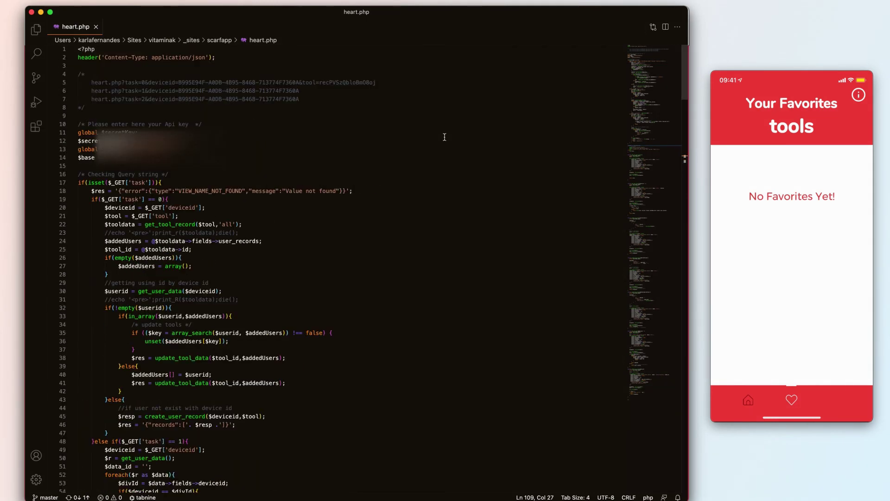
- Highlight in turn the three sample heart.php URLs for task=0, task=1 and task=2 in the opening comment
{"action": "left_click_drag", "start_coordinate": [93, 82], "coordinate": [380, 82]}
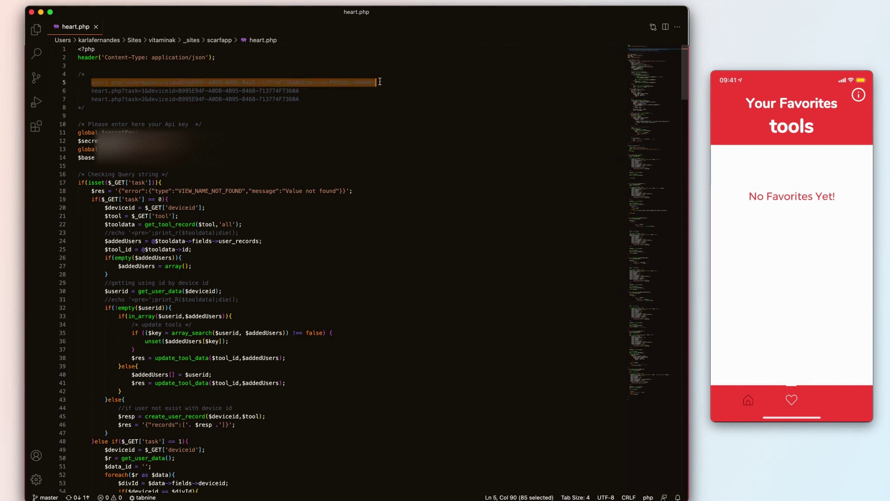
{"action": "left_click", "coordinate": [380, 82]}
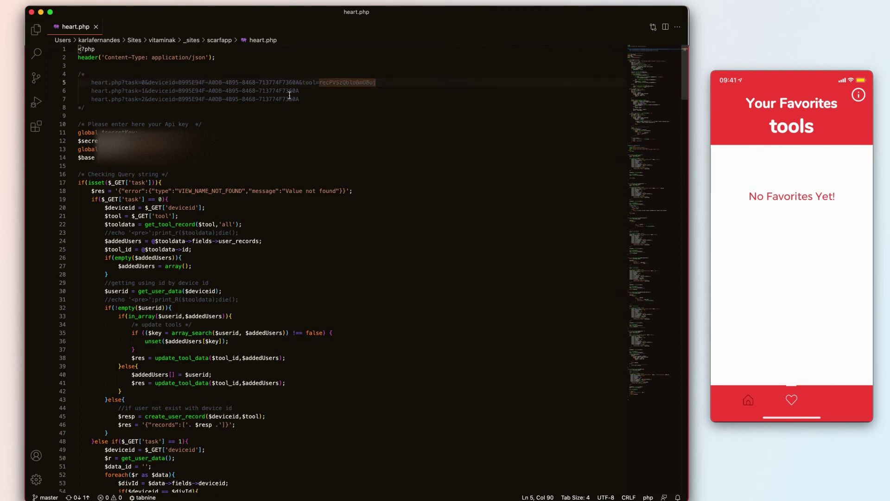
{"action": "left_click_drag", "start_coordinate": [317, 91], "coordinate": [91, 92]}
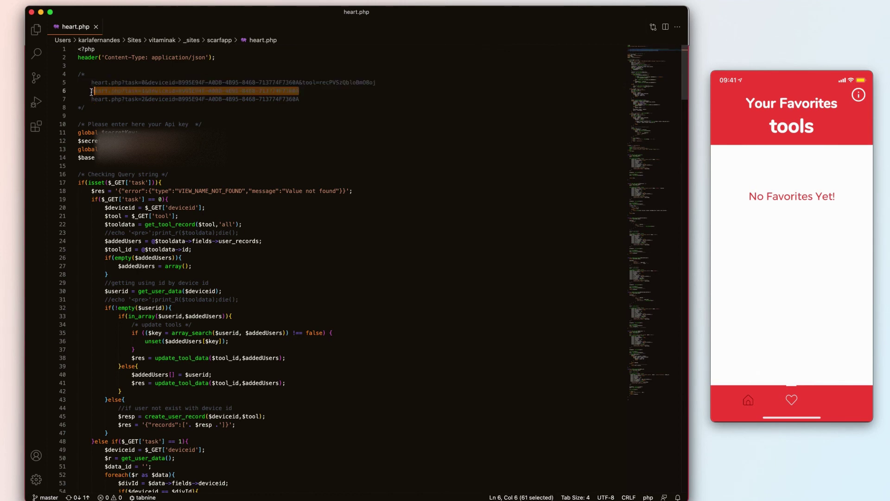
{"action": "left_click", "coordinate": [91, 92]}
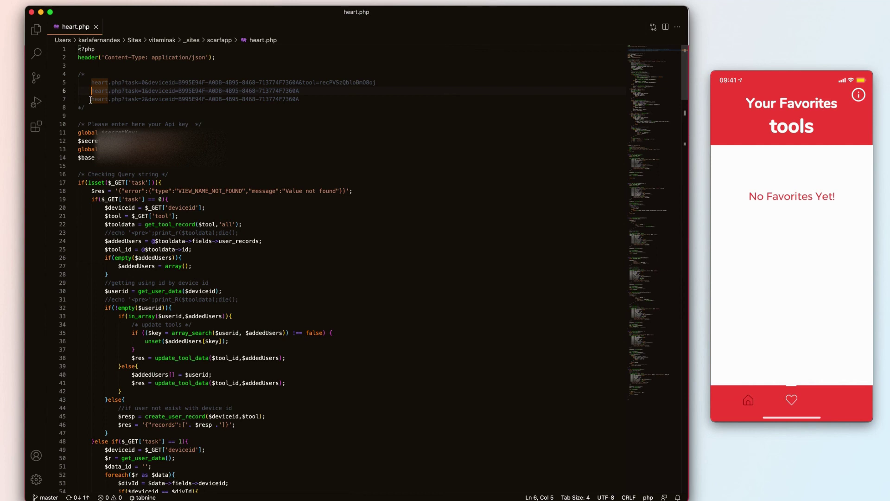
{"action": "left_click_drag", "start_coordinate": [91, 99], "coordinate": [317, 99]}
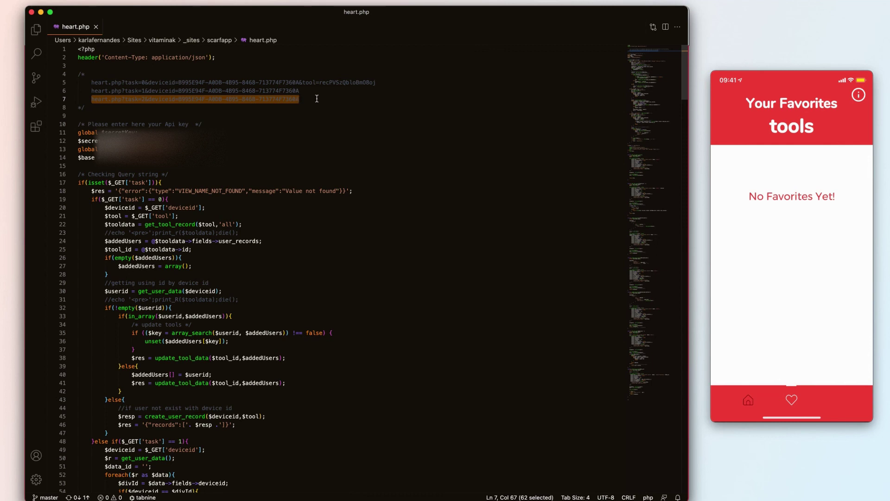
- Read through the task 0 branch of heart.php, covering the tool lookup, user check, tool update and user creation
{"action": "left_click", "coordinate": [296, 216]}
{"action": "scroll", "coordinate": [296, 216], "scroll_direction": "down", "scroll_amount": 3}
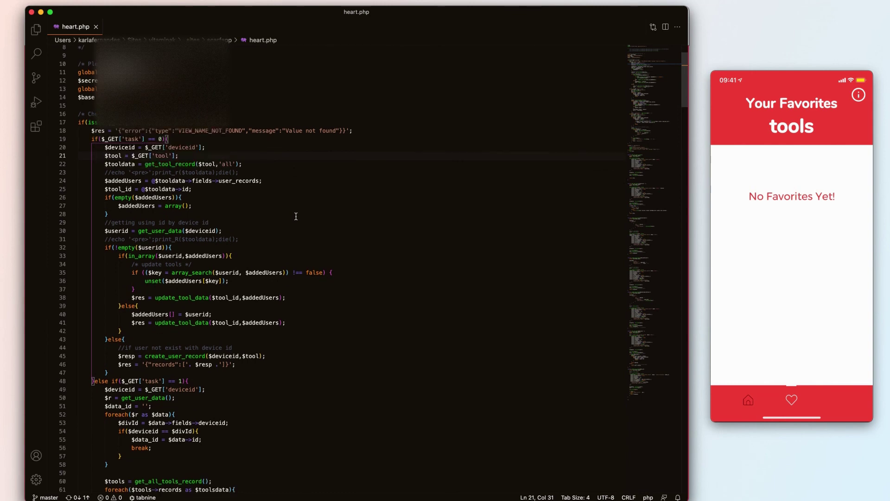
{"action": "scroll", "coordinate": [296, 216], "scroll_direction": "down", "scroll_amount": 2}
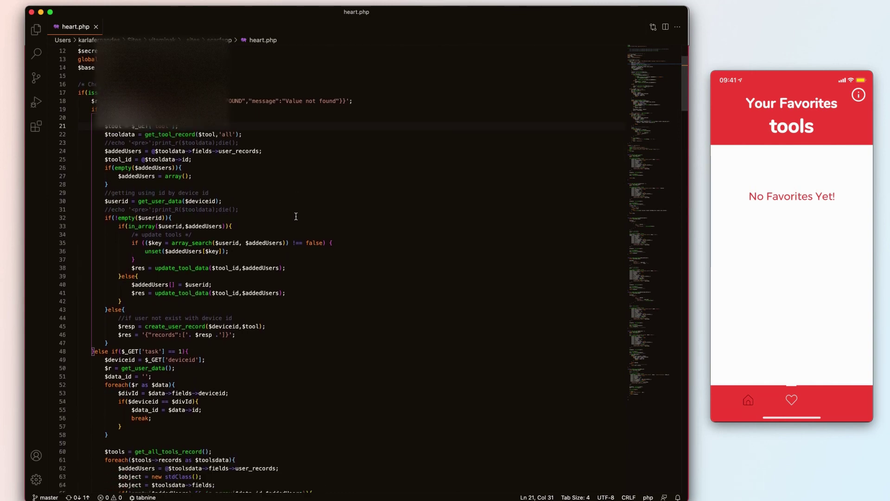
{"action": "scroll", "coordinate": [296, 216], "scroll_direction": "down", "scroll_amount": 1}
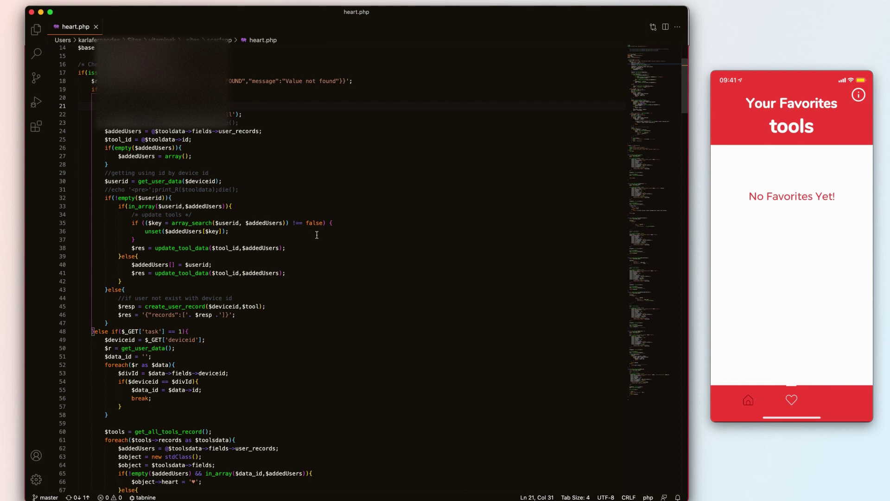
{"action": "scroll", "coordinate": [317, 234], "scroll_direction": "down", "scroll_amount": 1}
{"action": "scroll", "coordinate": [317, 234], "scroll_direction": "down", "scroll_amount": 1}
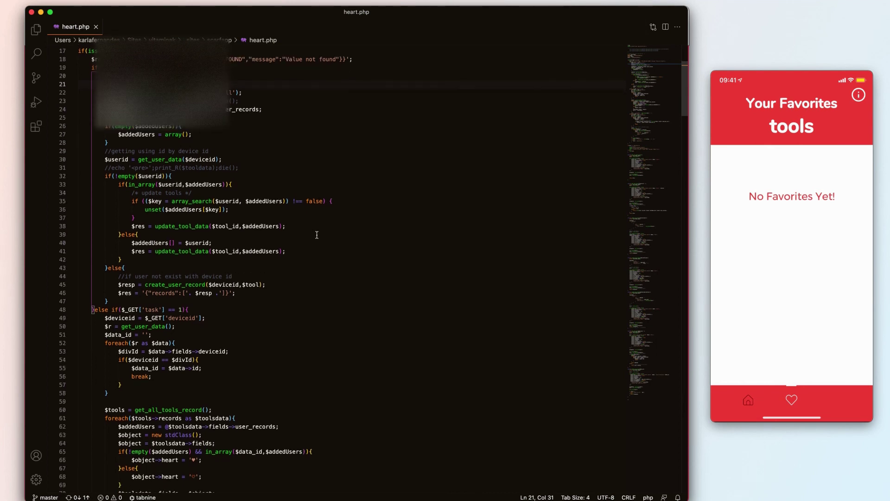
{"action": "scroll", "coordinate": [317, 235], "scroll_direction": "up", "scroll_amount": 2}
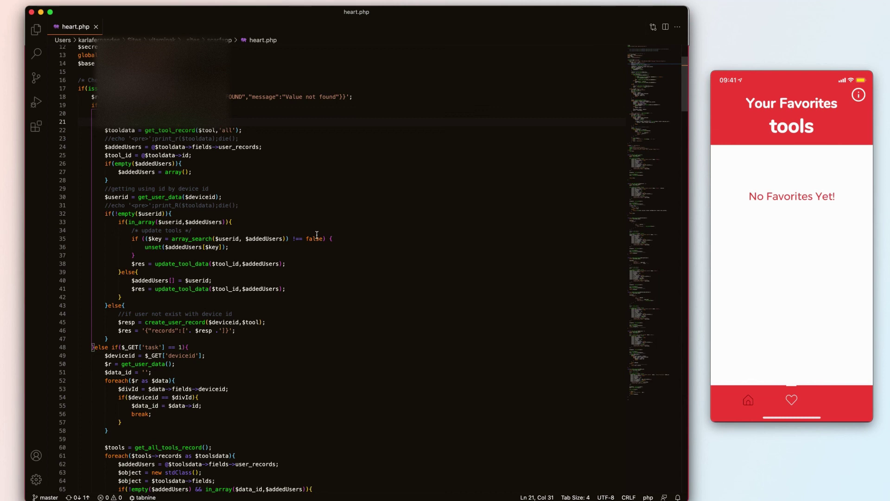
{"action": "scroll", "coordinate": [317, 234], "scroll_direction": "down", "scroll_amount": 3}
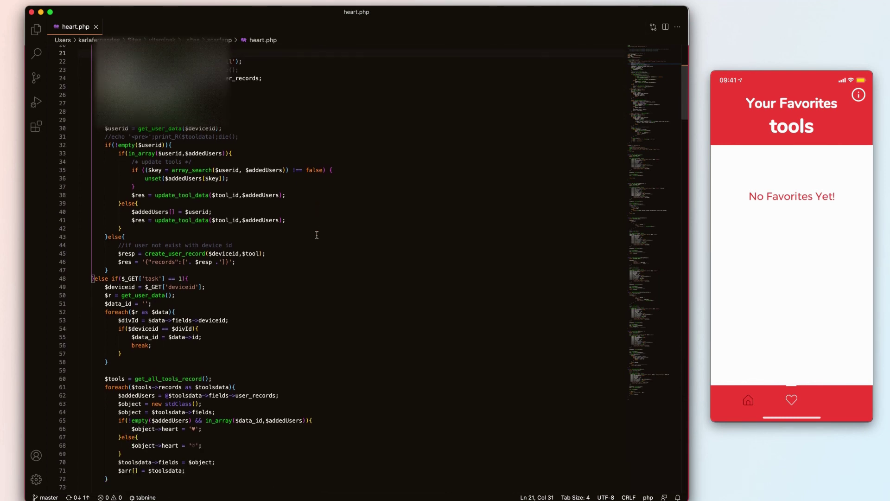
- Examine the task 1 branch of heart.php, highlighting the if/else block that sets each tool's heart
{"action": "scroll", "coordinate": [317, 234], "scroll_direction": "down", "scroll_amount": 3}
{"action": "scroll", "coordinate": [317, 234], "scroll_direction": "down", "scroll_amount": 4}
{"action": "left_click_drag", "start_coordinate": [116, 275], "coordinate": [137, 306]}
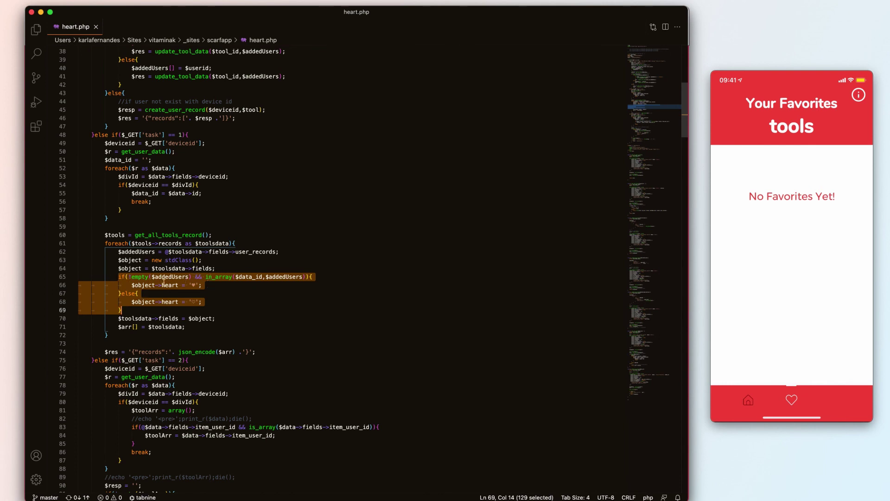
{"action": "left_click", "coordinate": [191, 285]}
{"action": "scroll", "coordinate": [190, 285], "scroll_direction": "up", "scroll_amount": 3}
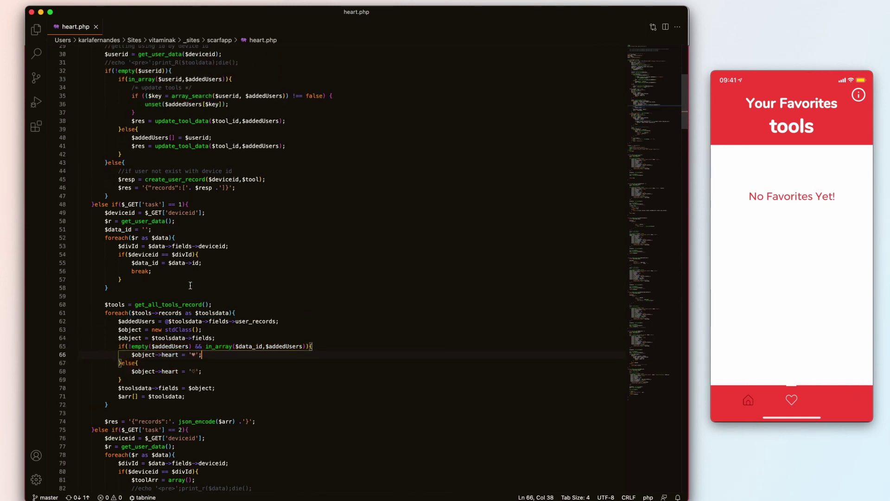
{"action": "scroll", "coordinate": [191, 285], "scroll_direction": "down", "scroll_amount": 7}
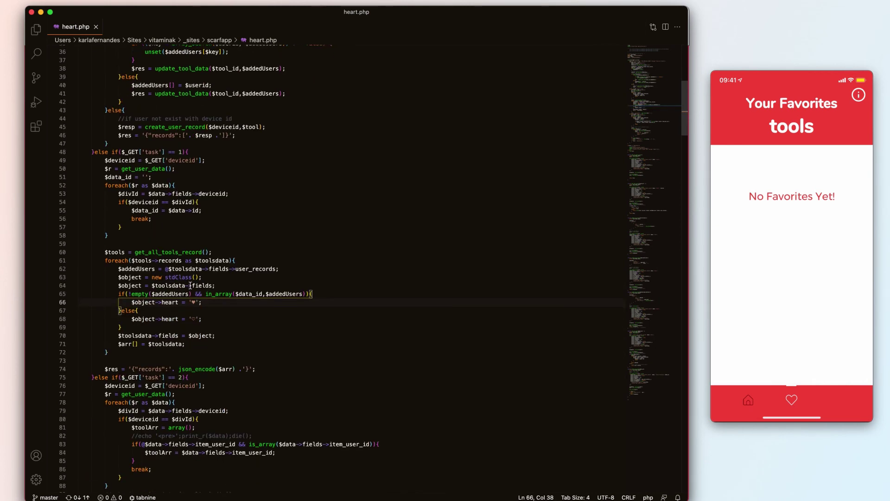
- Examine the task 2 branch of heart.php and highlight the "heart" entry in the response built for each favorite tool
{"action": "scroll", "coordinate": [191, 285], "scroll_direction": "down", "scroll_amount": 4}
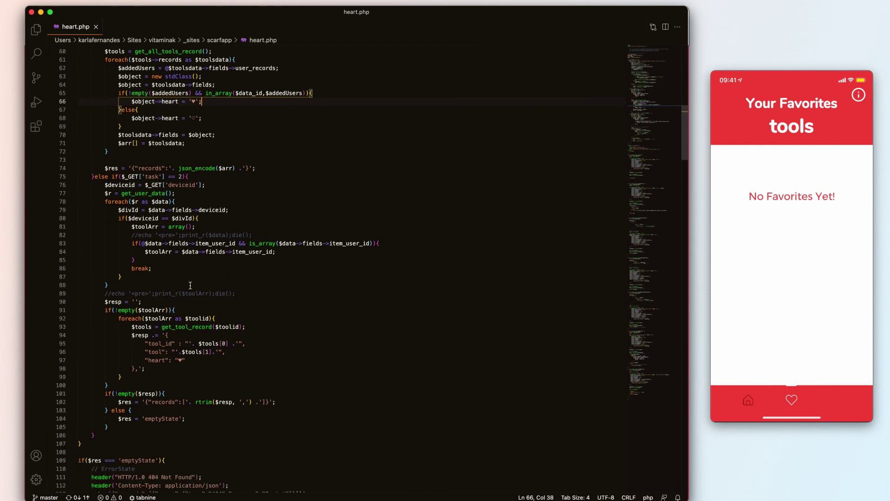
{"action": "scroll", "coordinate": [191, 286], "scroll_direction": "down", "scroll_amount": 4}
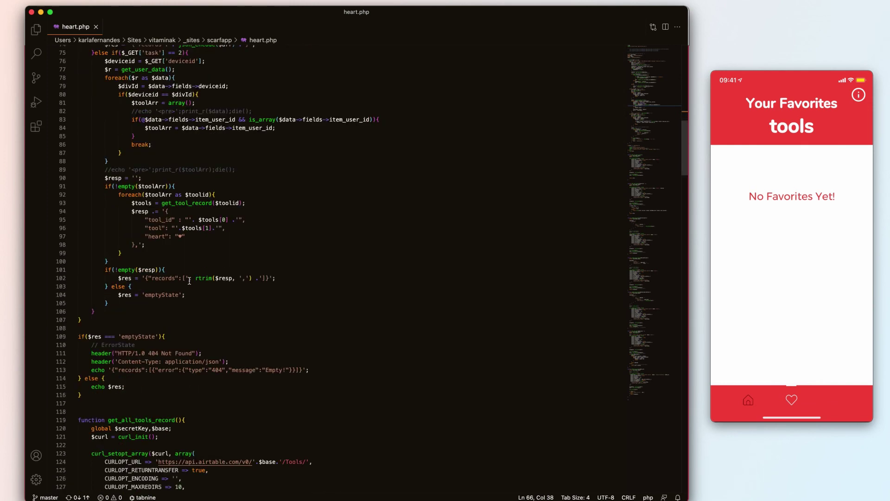
{"action": "left_click_drag", "start_coordinate": [186, 236], "coordinate": [144, 237]}
- Examine the emptyState check in heart.php, highlighting the lines that send the JSON content type and the 404 "Empty!" error record
{"action": "scroll", "coordinate": [144, 236], "scroll_direction": "down", "scroll_amount": 6}
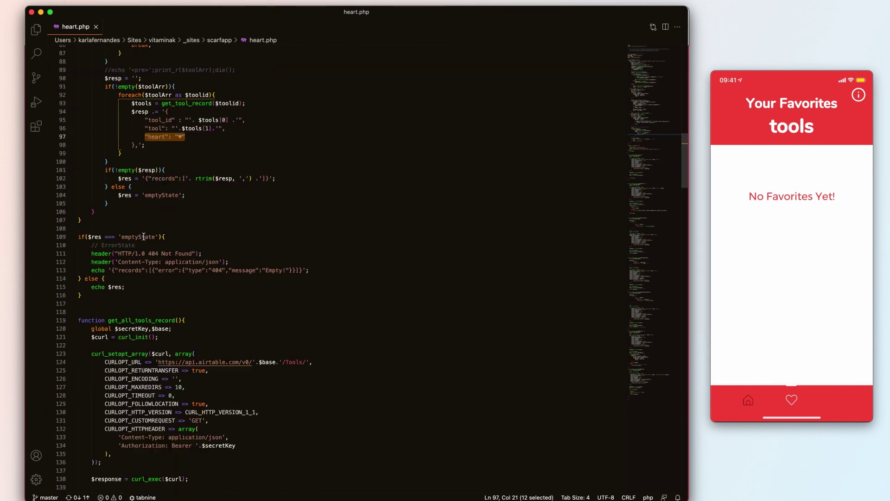
{"action": "left_click", "coordinate": [138, 218]}
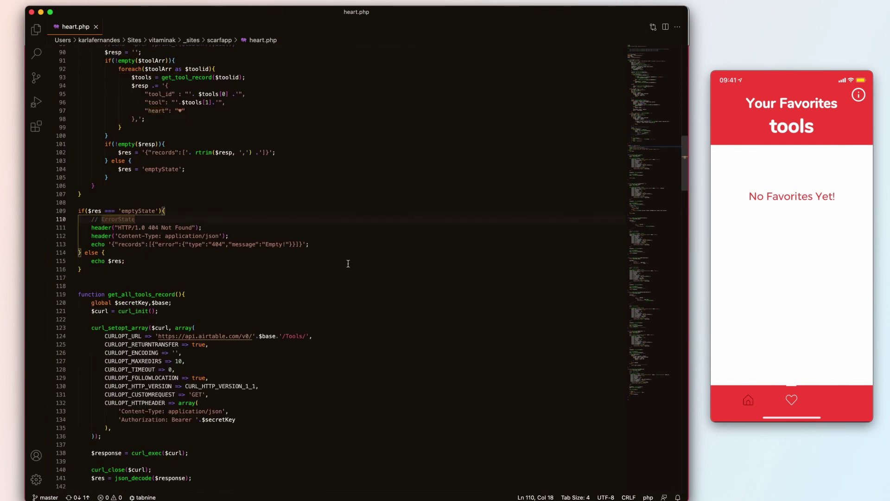
{"action": "left_click", "coordinate": [328, 250]}
{"action": "left_click_drag", "start_coordinate": [99, 241], "coordinate": [91, 237]}
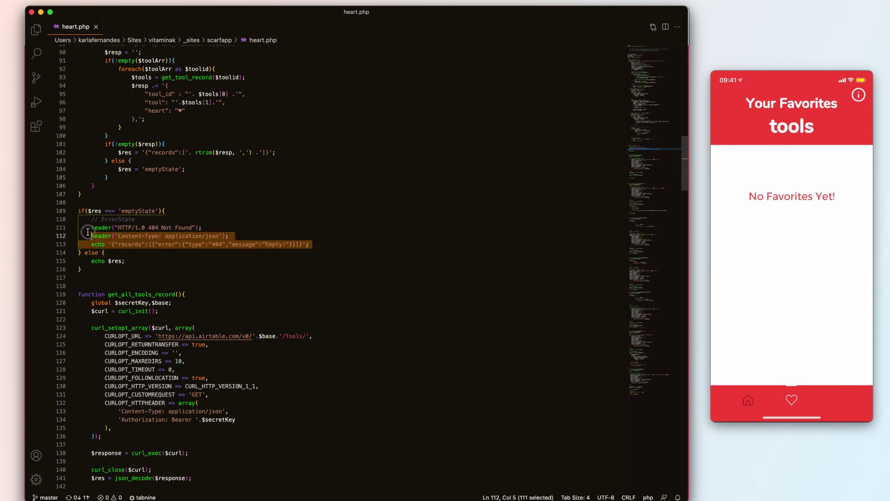
{"action": "left_click", "coordinate": [130, 272]}
- Look through the Airtable helper functions in heart.php, from get_all_tools_record and get_tool_record to update_tool_data
{"action": "scroll", "coordinate": [130, 272], "scroll_direction": "down", "scroll_amount": 1}
{"action": "scroll", "coordinate": [130, 272], "scroll_direction": "down", "scroll_amount": 5}
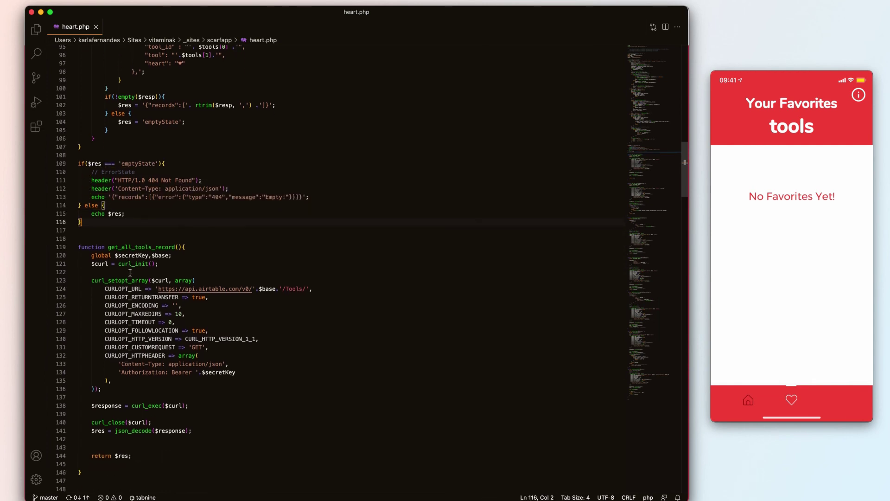
{"action": "scroll", "coordinate": [130, 272], "scroll_direction": "down", "scroll_amount": 10}
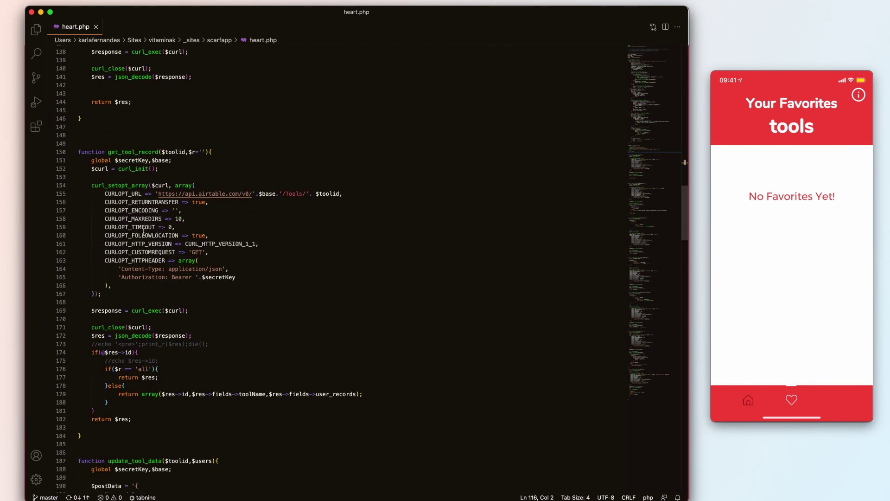
{"action": "scroll", "coordinate": [143, 232], "scroll_direction": "down", "scroll_amount": 15}
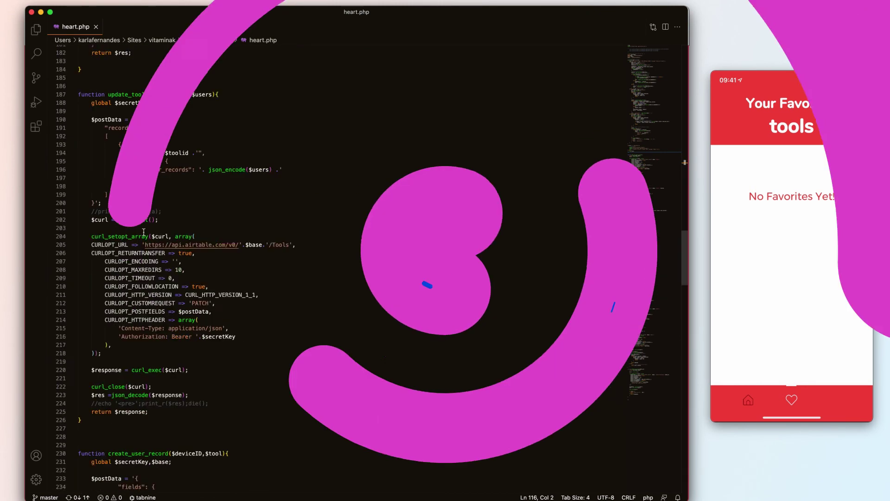